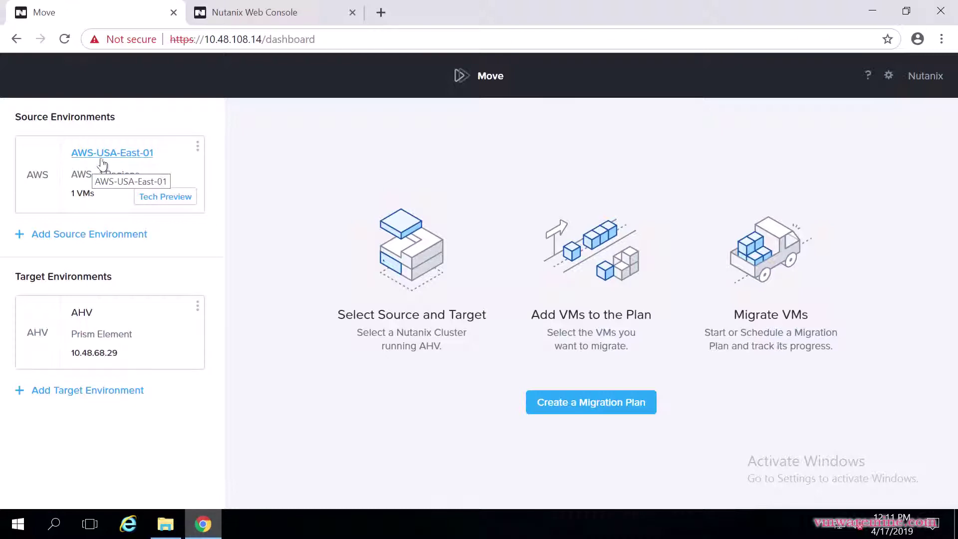
Create a new migration plan named AWS-AHV-Win2k16
mouse_move(103, 163)
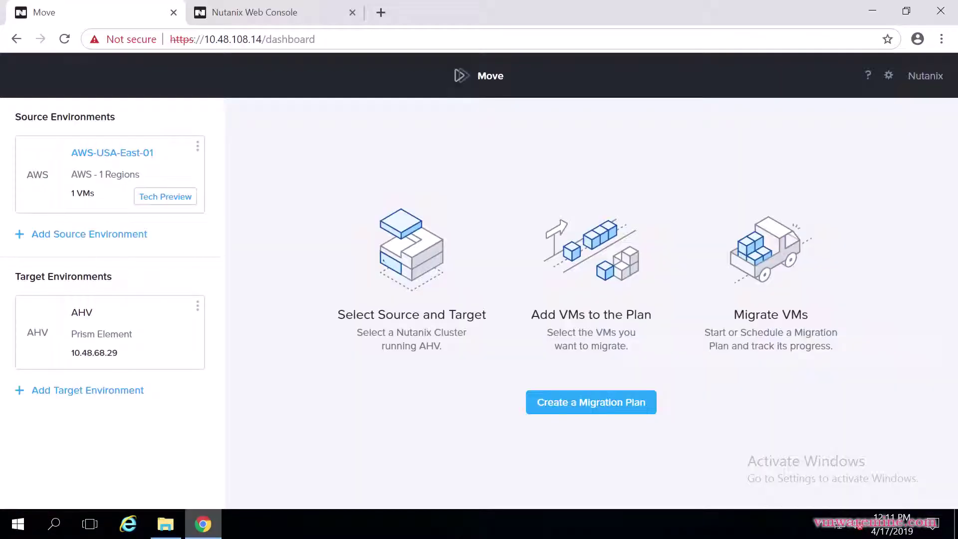
click(606, 405)
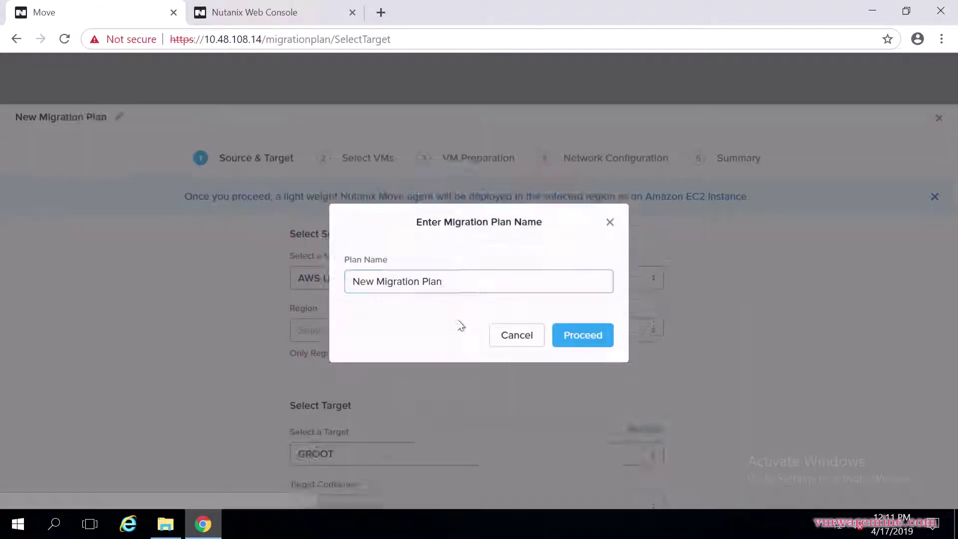
drag(473, 279, 274, 287)
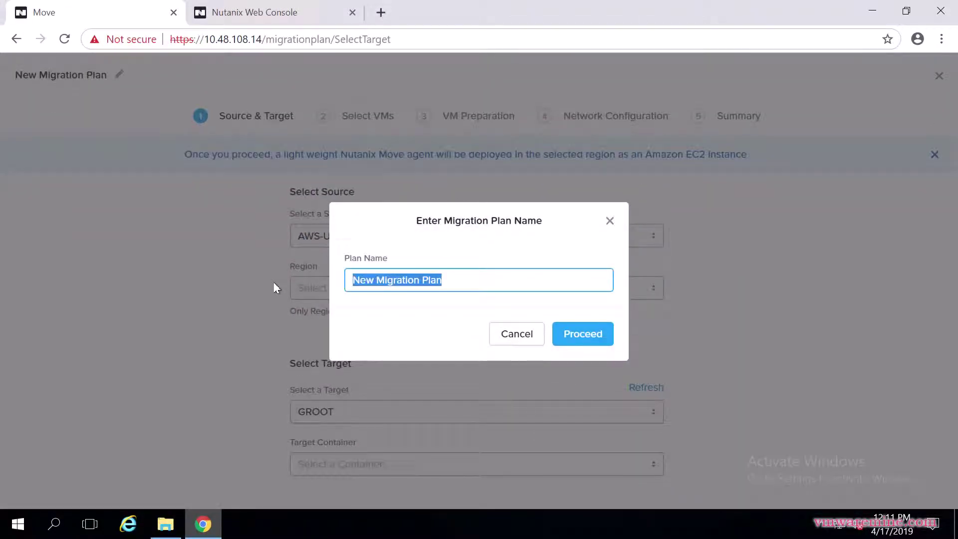
text(A)
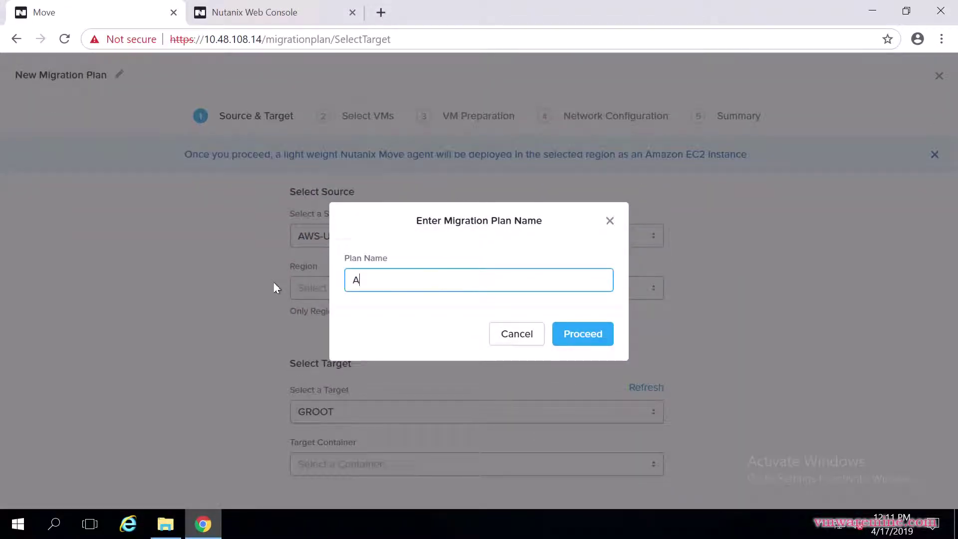
text(WS-AHV-Win2k16)
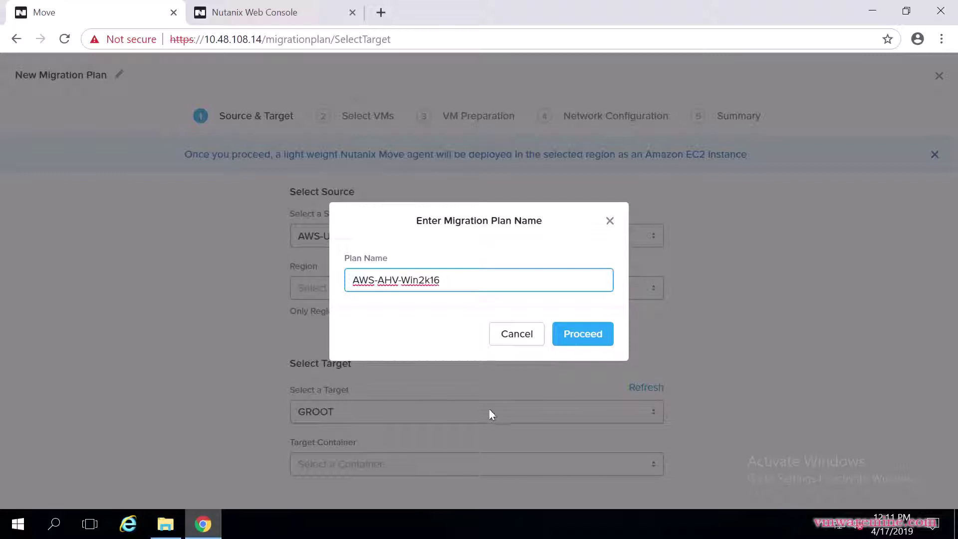
click(586, 344)
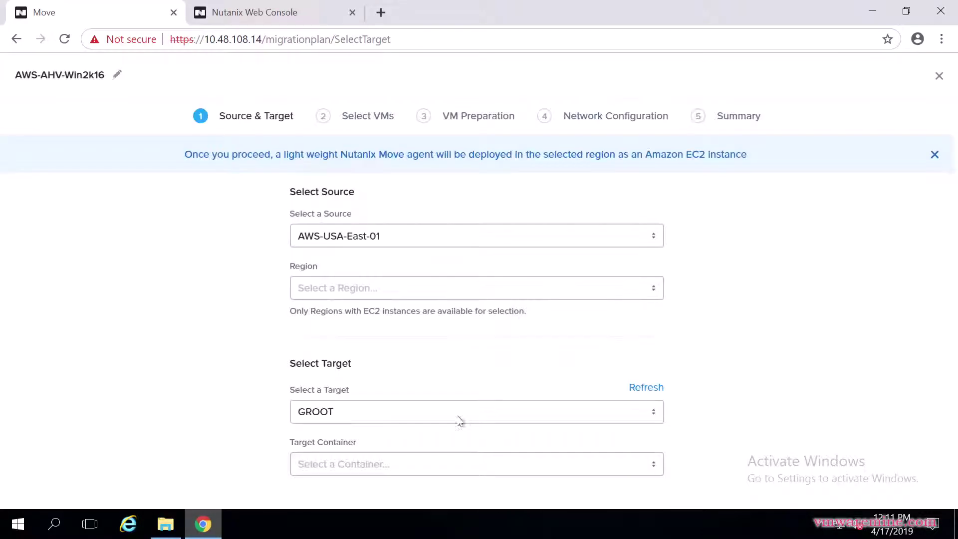
Choose source region US EAST 2, target cluster GROOT and container default-container-92132
click(371, 292)
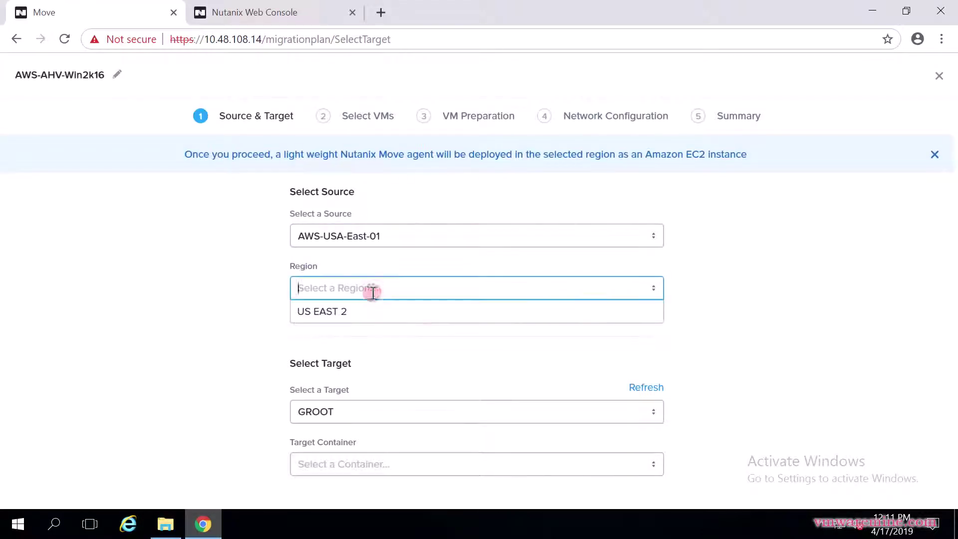
click(355, 310)
scroll(216, 342, down, 3)
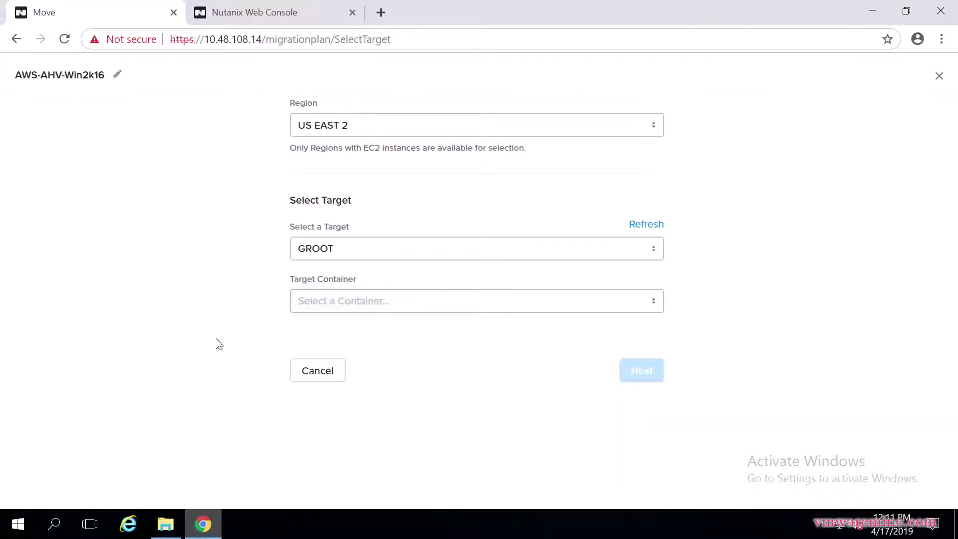
click(374, 303)
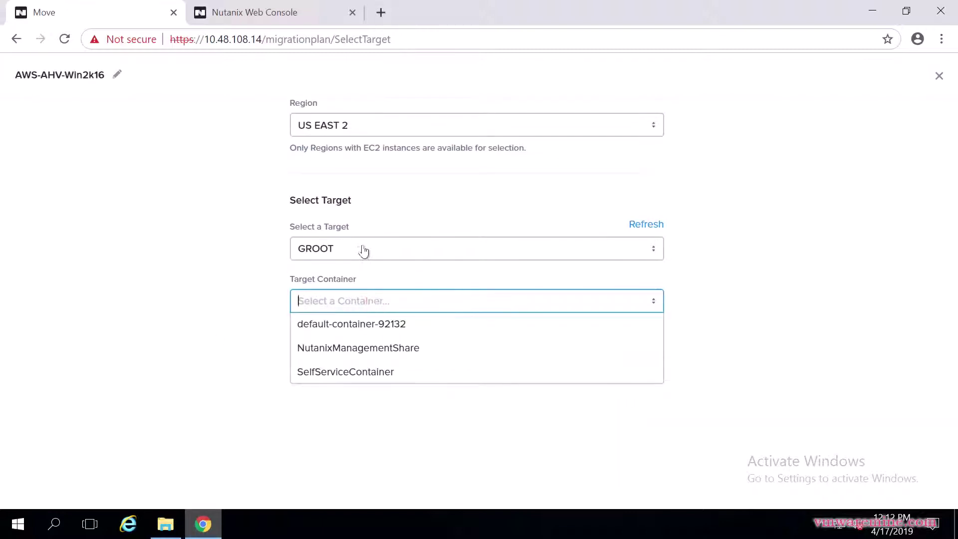
click(399, 251)
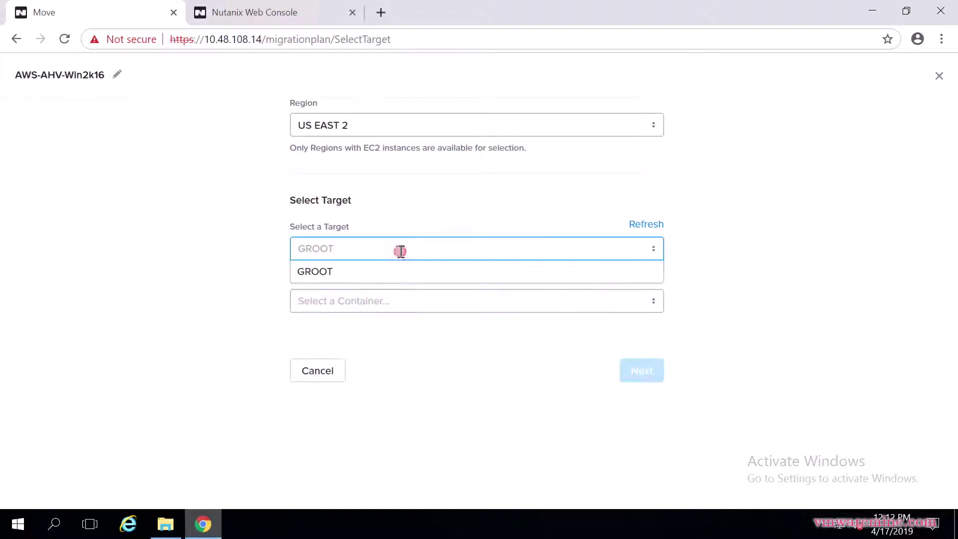
click(385, 303)
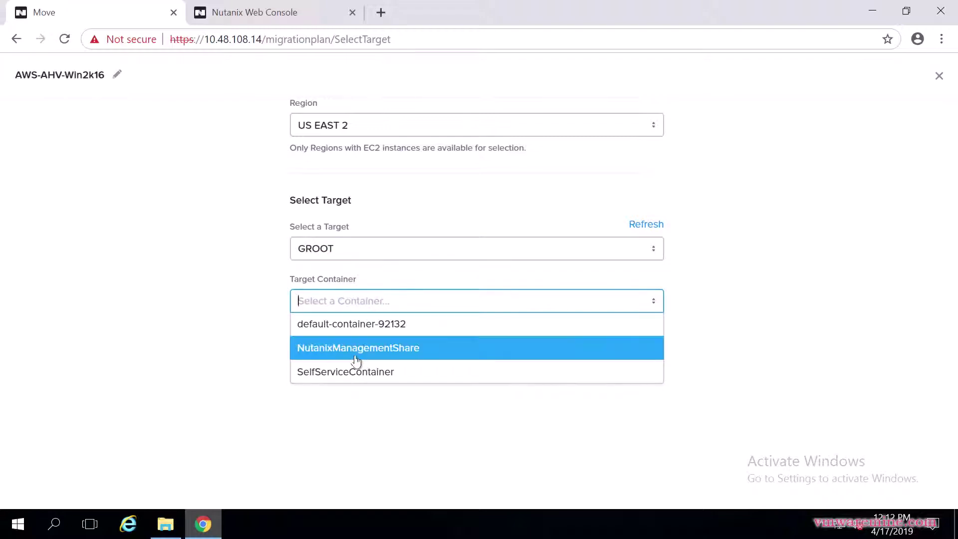
click(352, 325)
scroll(202, 354, down, 3)
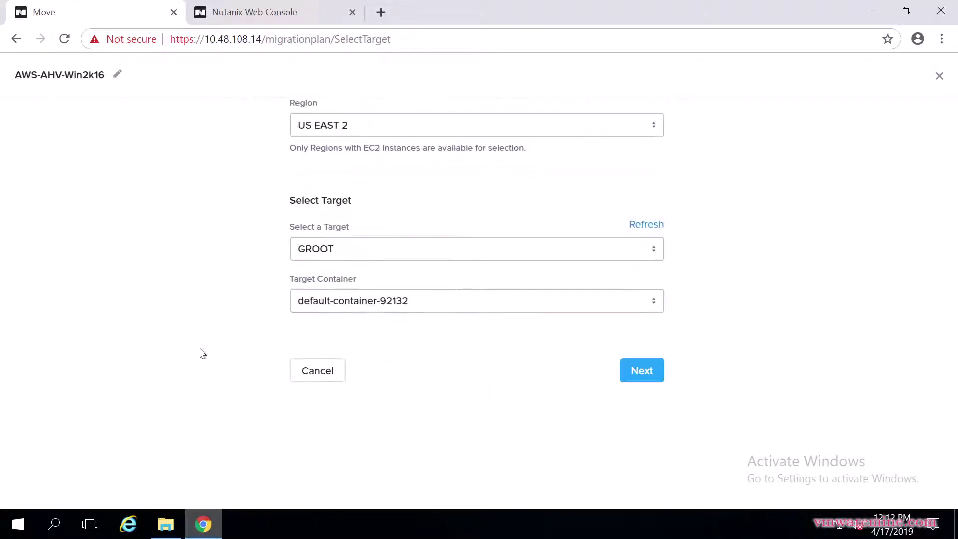
Add VM AWS-Win2k16-01 to the plan and continue to VM Preparation
click(639, 377)
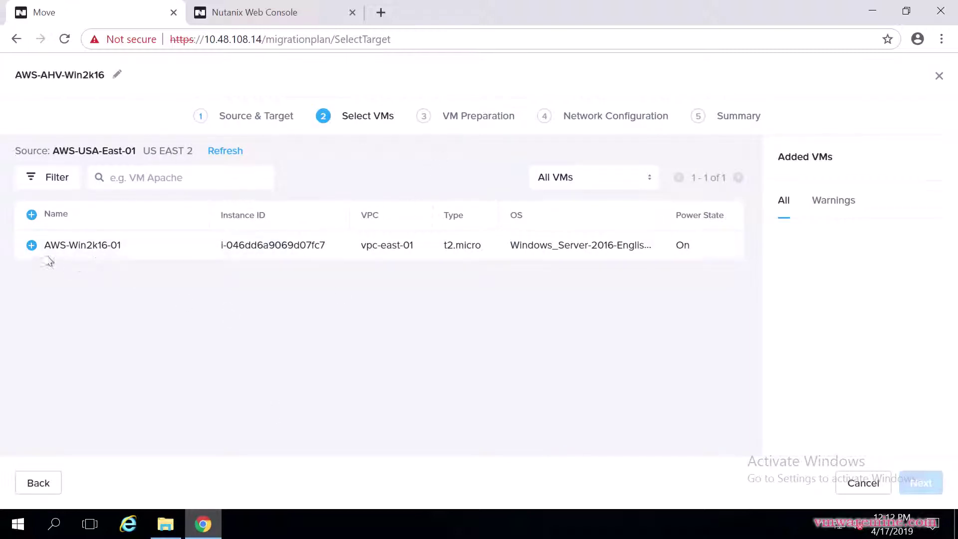
click(31, 246)
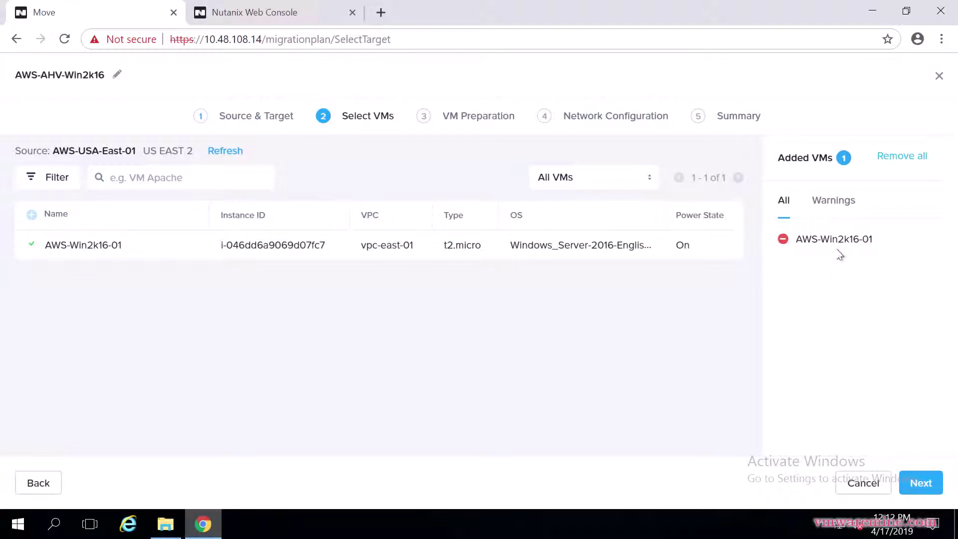
click(929, 483)
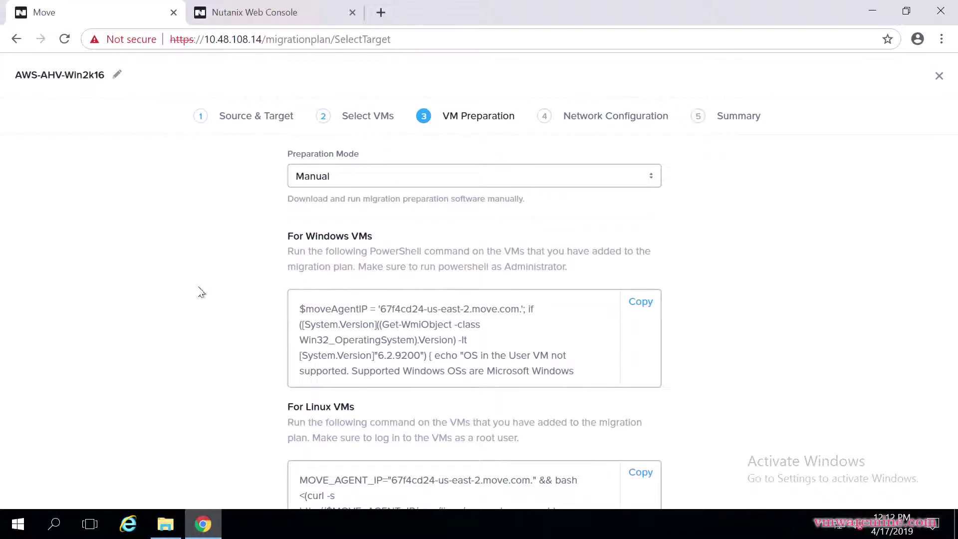
scroll(201, 293, down, 2)
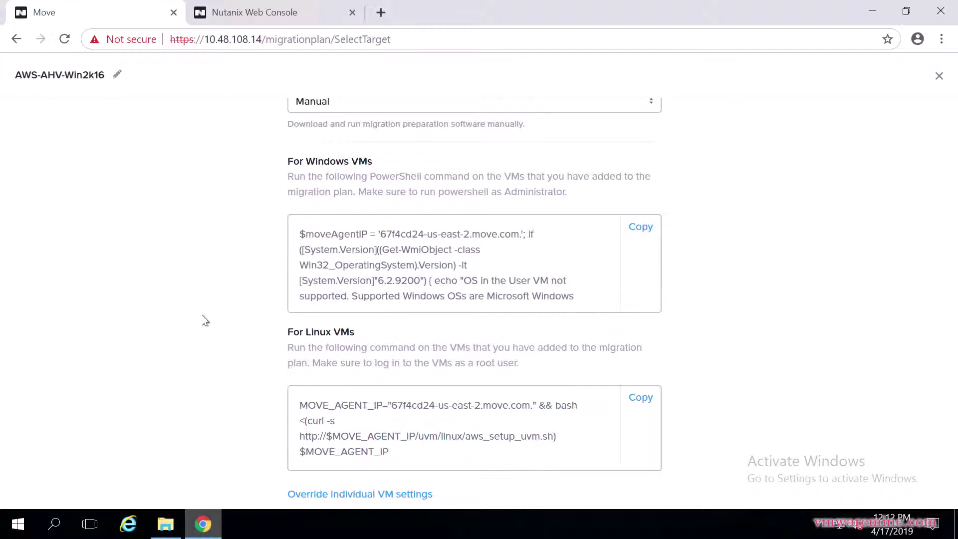
scroll(205, 321, up, 2)
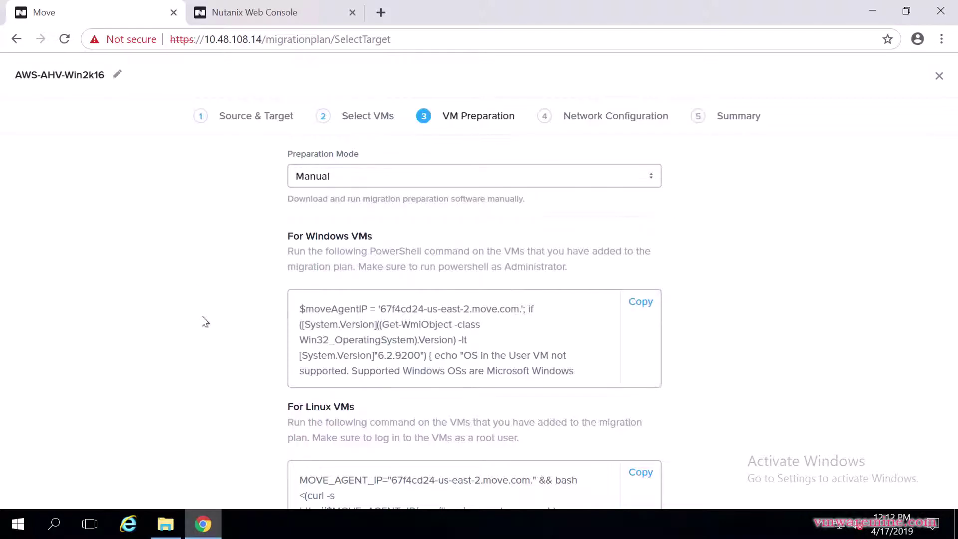
click(373, 179)
click(350, 200)
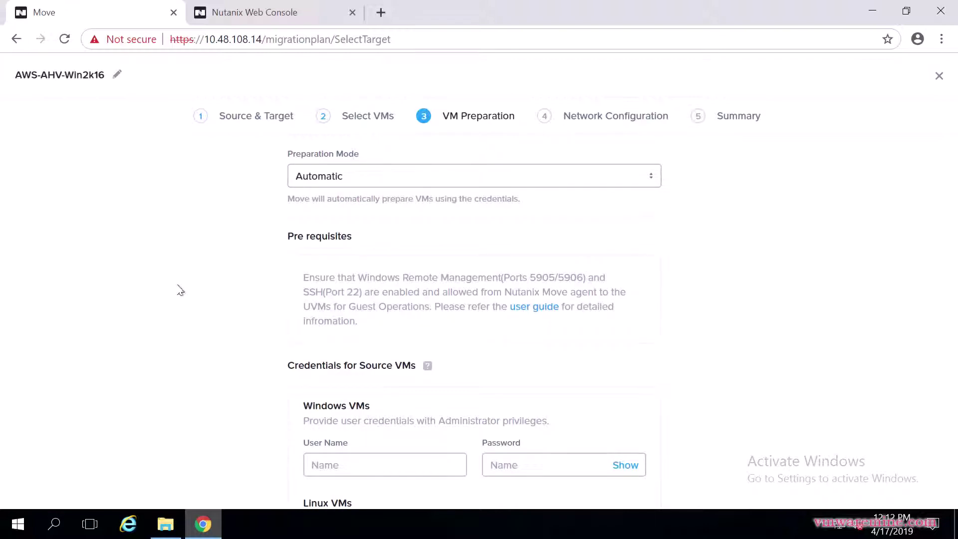
scroll(180, 291, down, 2)
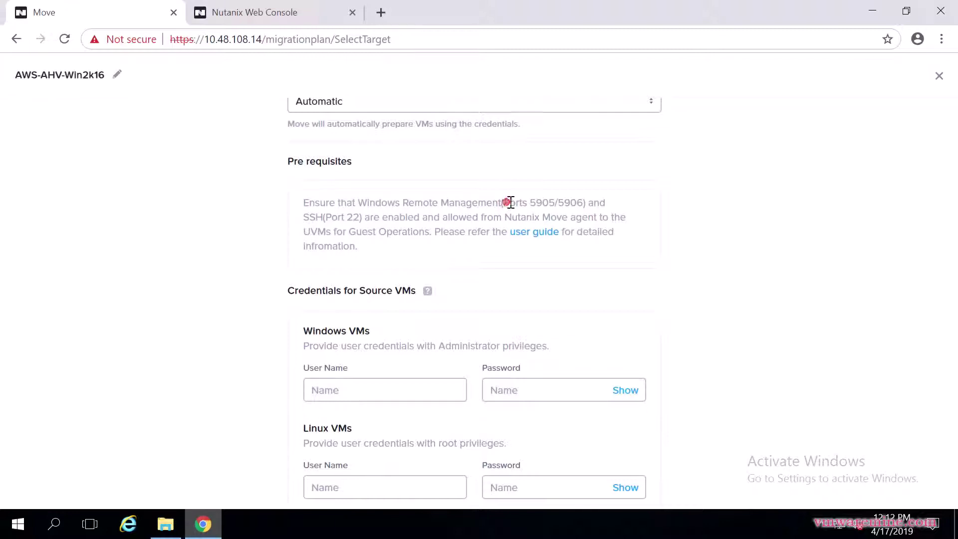
drag(505, 204, 588, 205)
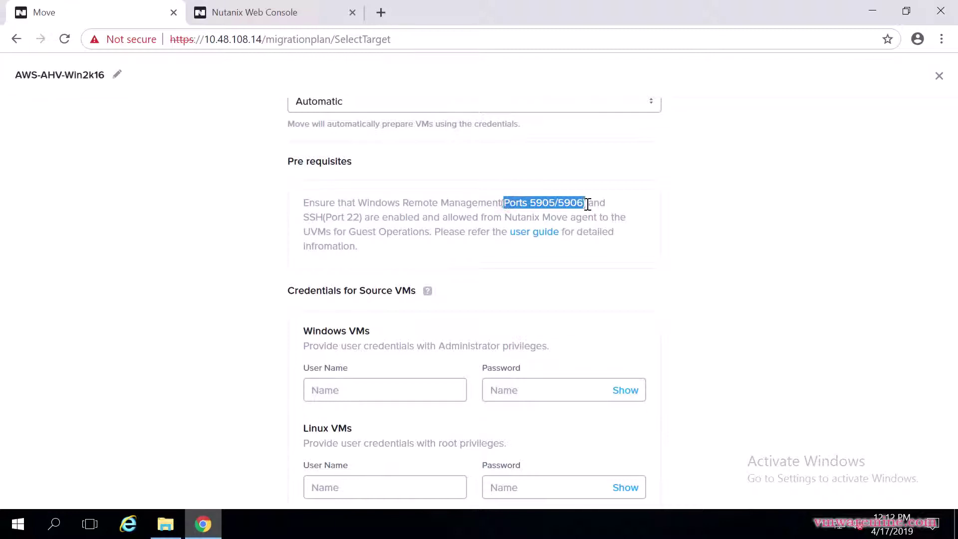
click(333, 215)
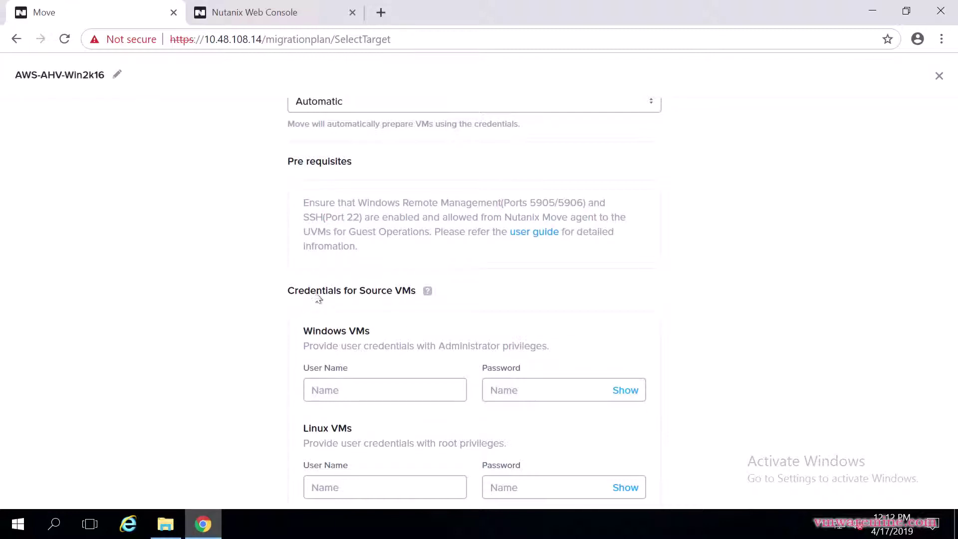
scroll(381, 290, up, 2)
click(386, 177)
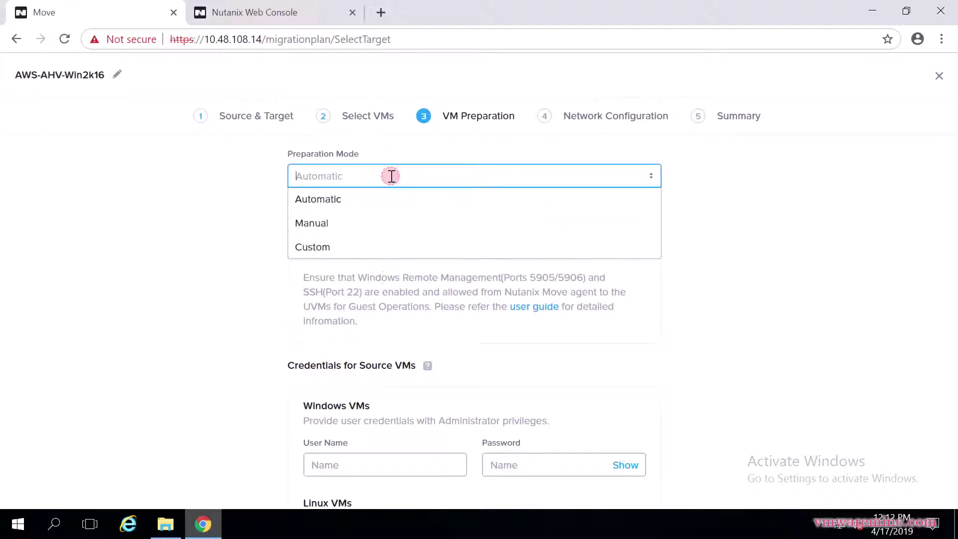
click(334, 227)
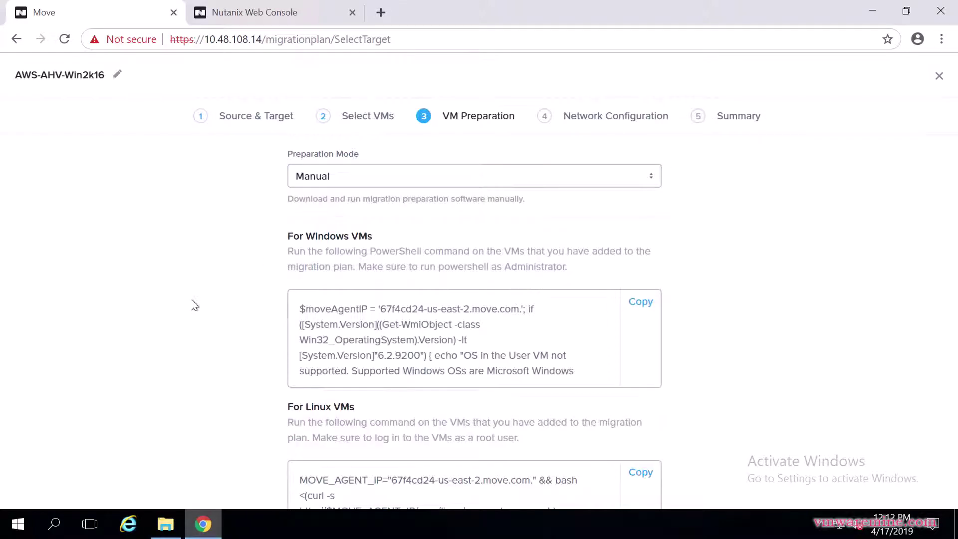
scroll(195, 305, down, 2)
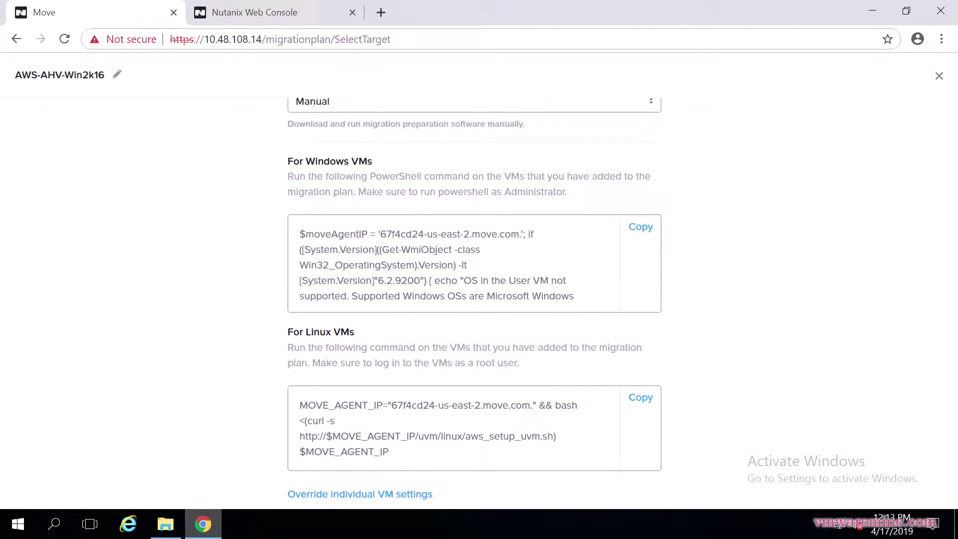
Open AWS-Win2k16-01's connection details in EC2 and retrieve its administrator password
key(alt+Tab)
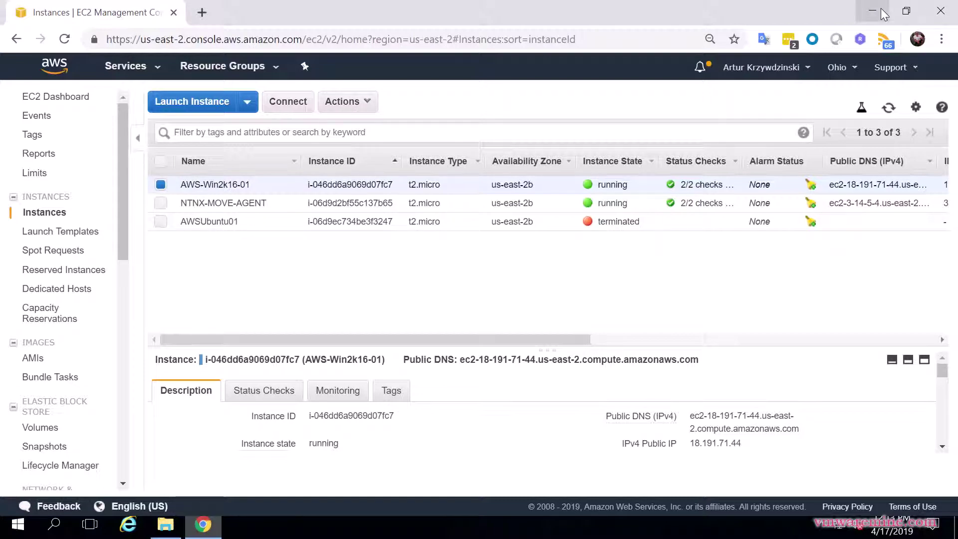
click(363, 99)
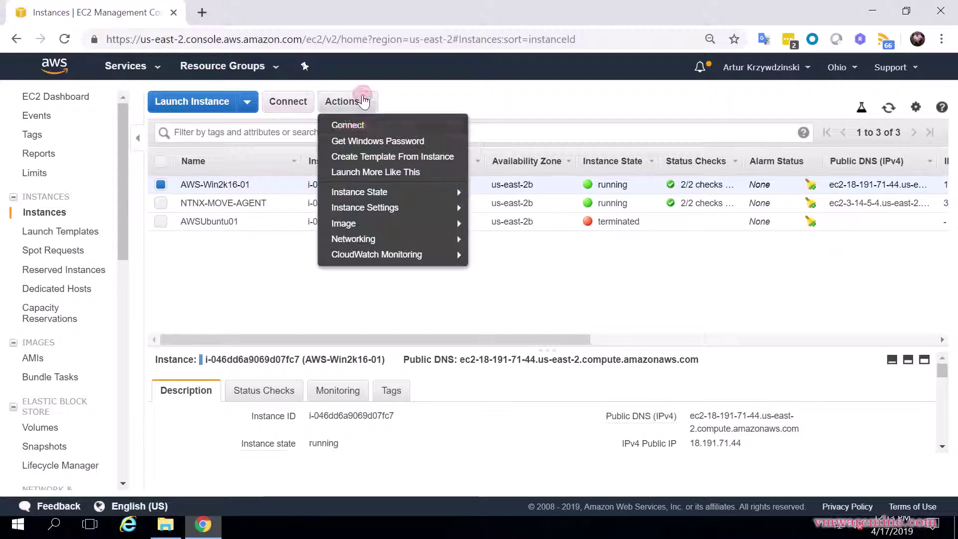
click(372, 125)
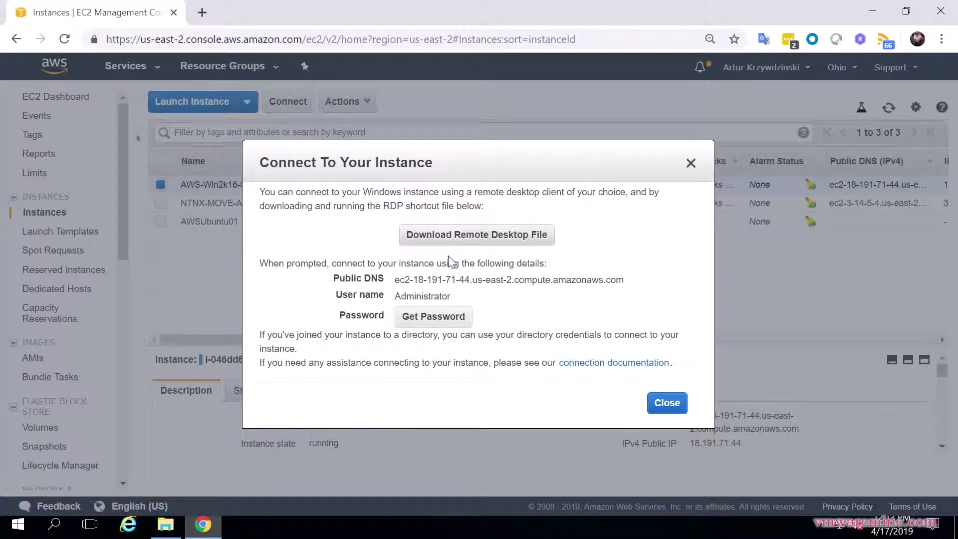
drag(507, 159, 583, 164)
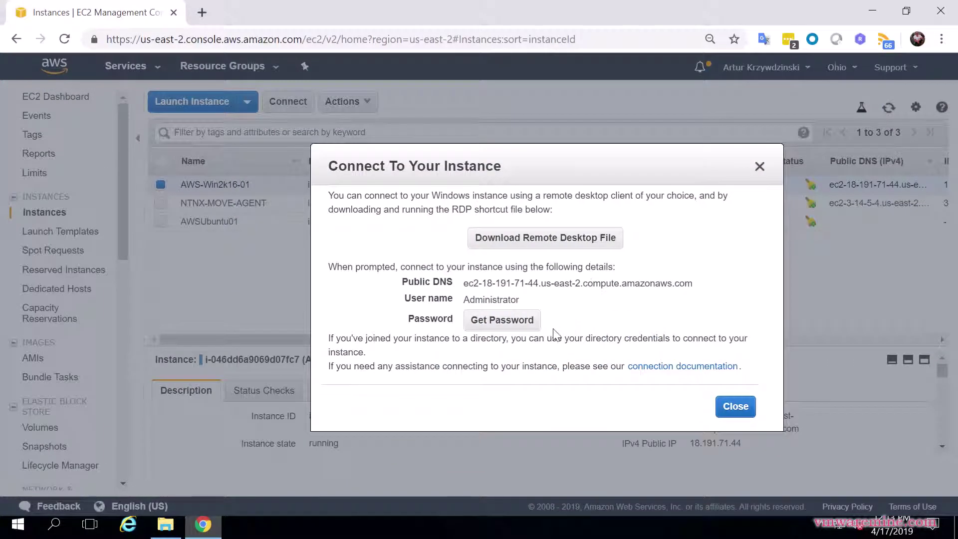
click(538, 325)
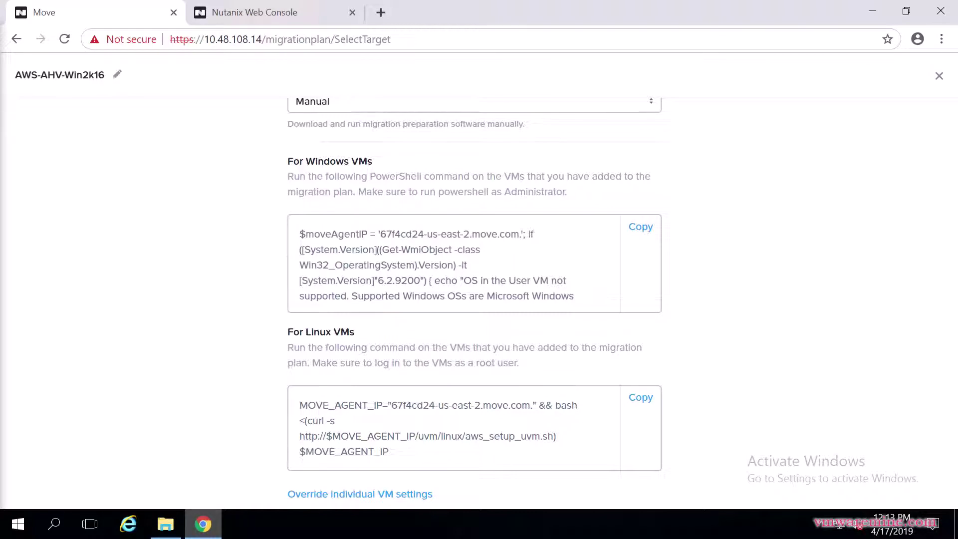
Recheck the connection details, close them, and bring up the Desktop folder with the .pem keys
key(alt+Tab)
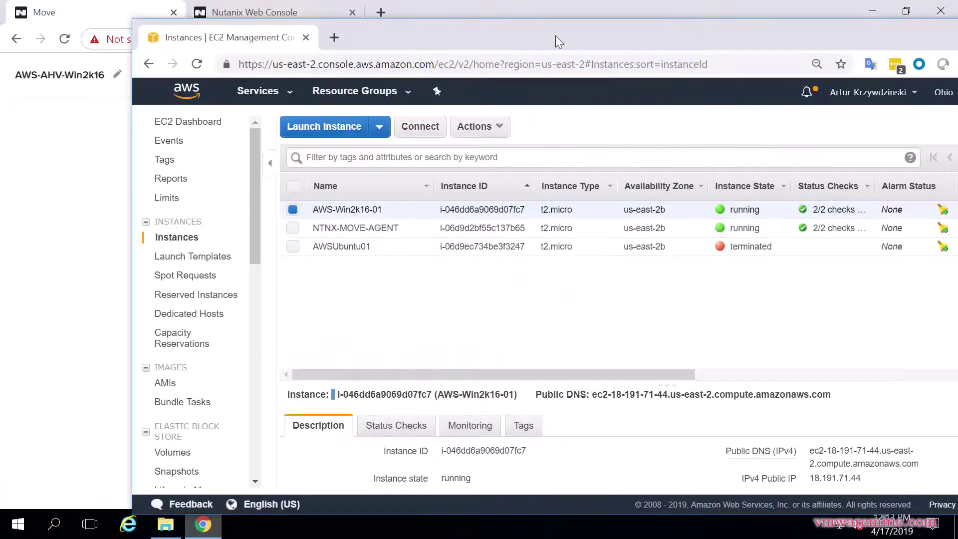
double_click(556, 35)
click(366, 107)
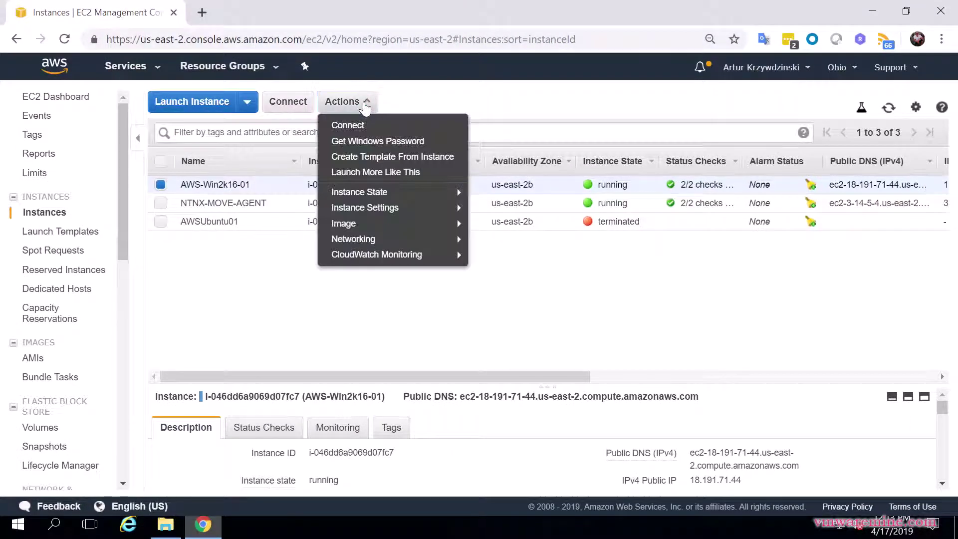
click(370, 129)
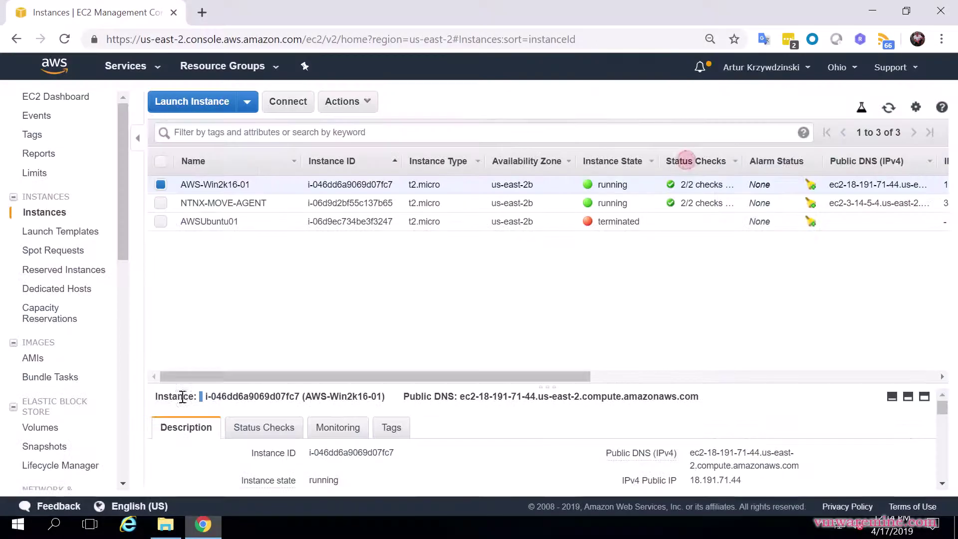
click(690, 163)
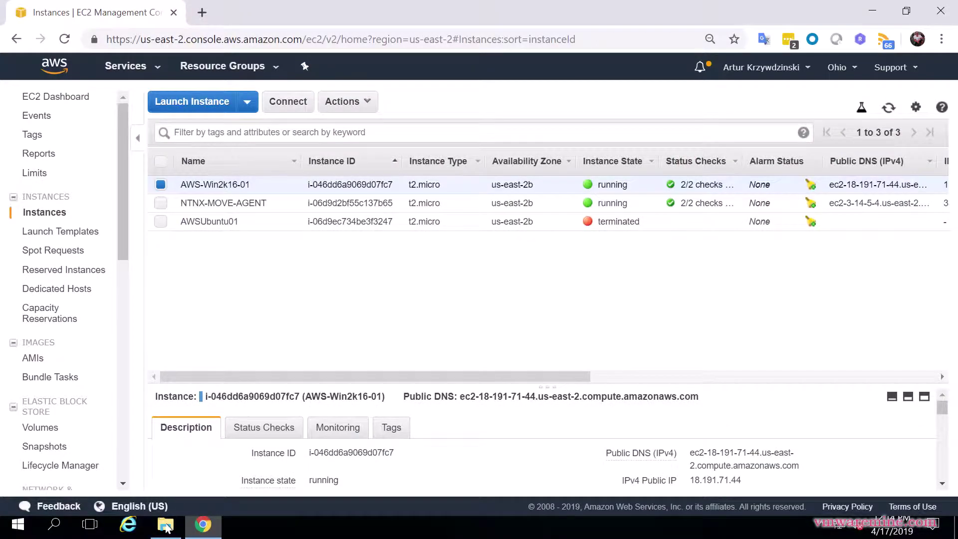
click(167, 527)
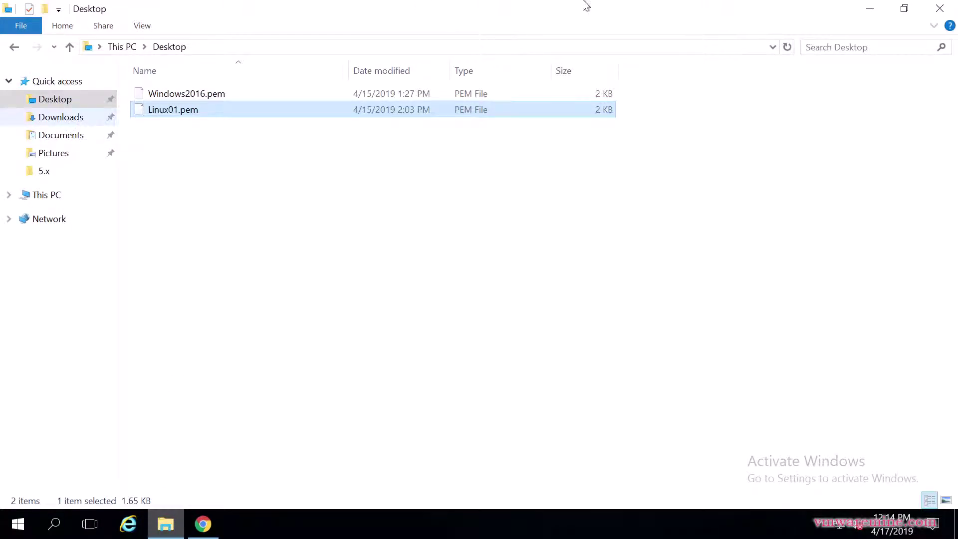
click(632, 10)
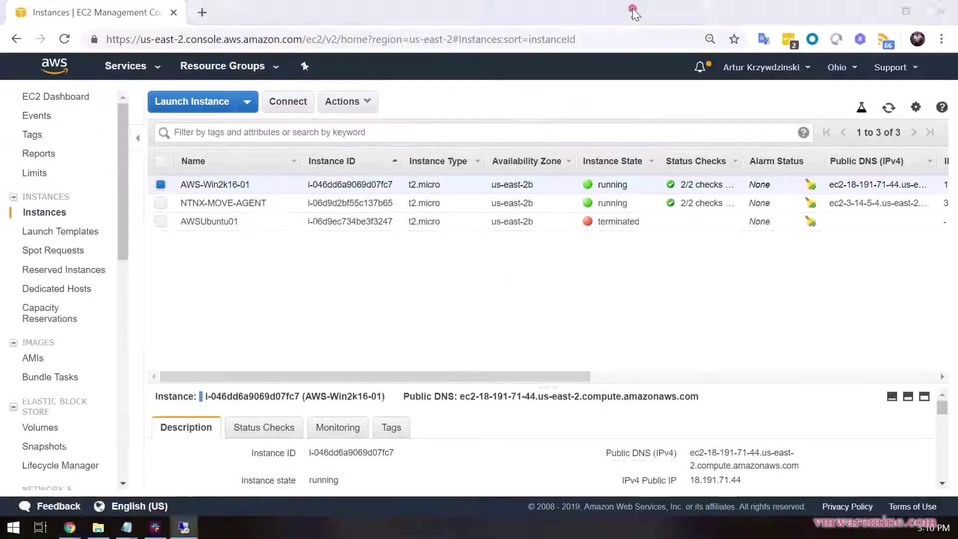
click(874, 11)
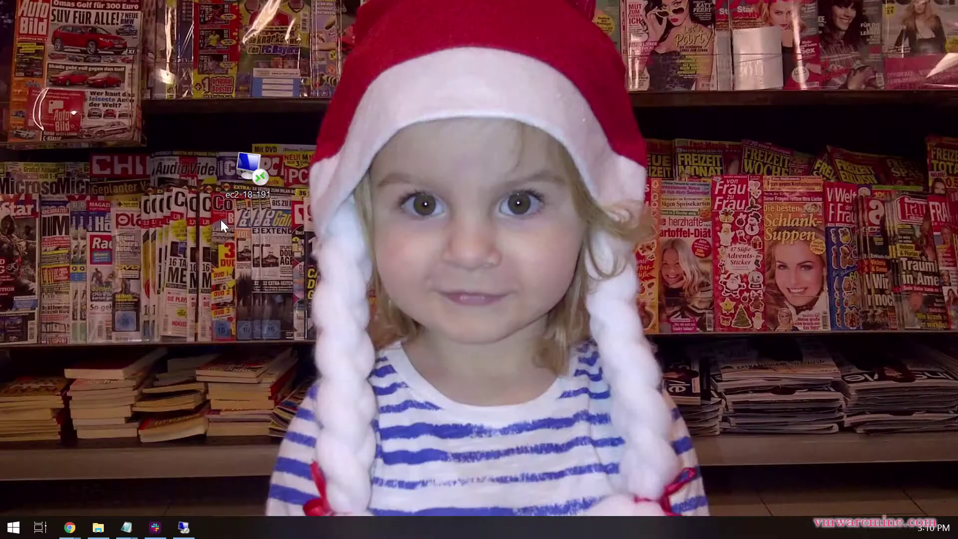
double_click(244, 177)
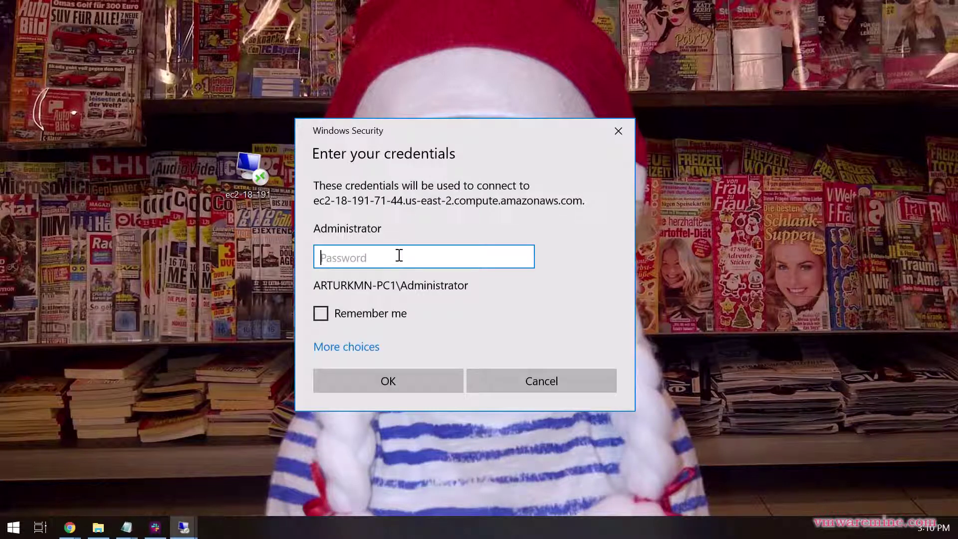
key(ctrl+v)
Connect to the instance and sort Task Manager processes by CPU usage
click(409, 382)
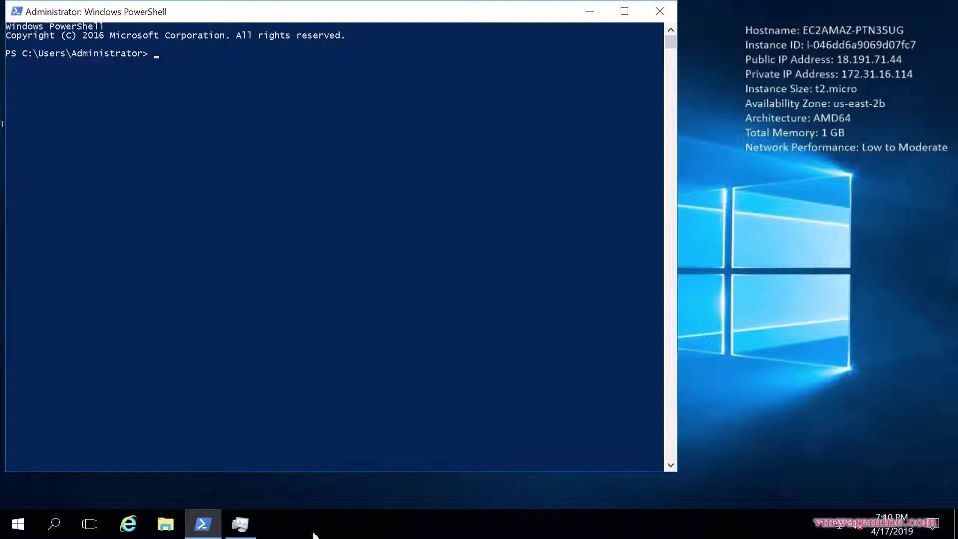
click(241, 525)
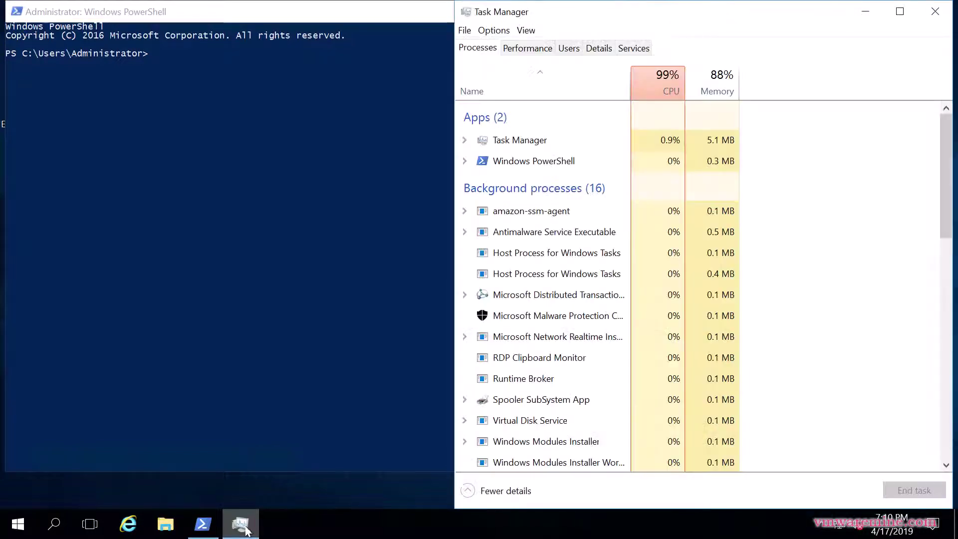
click(667, 88)
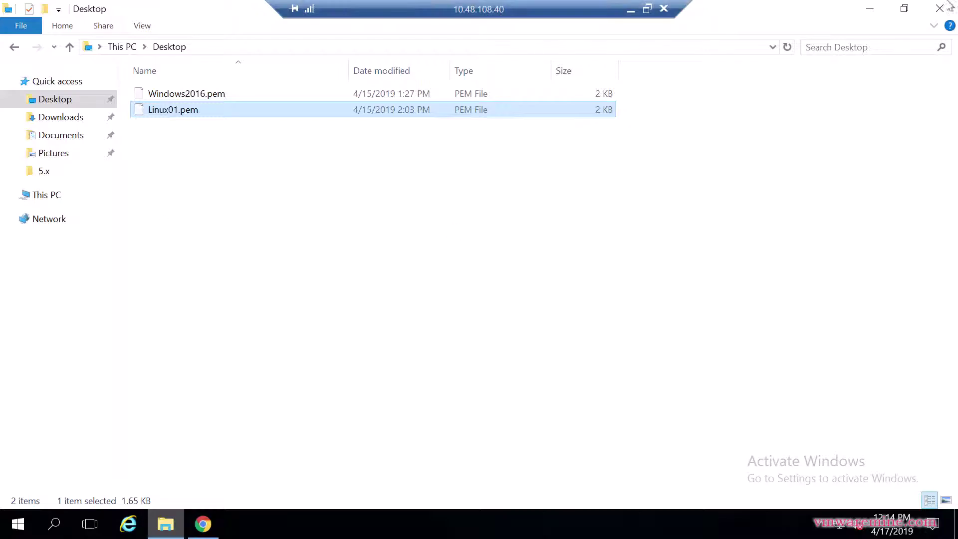
Copy Move's Windows VM preparation script and bring the Administrator PowerShell forward
click(870, 9)
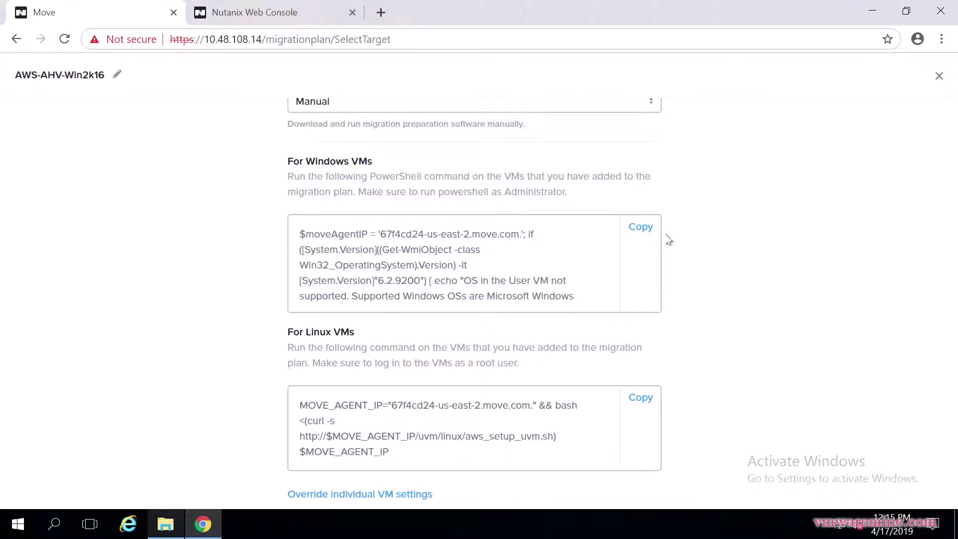
click(644, 229)
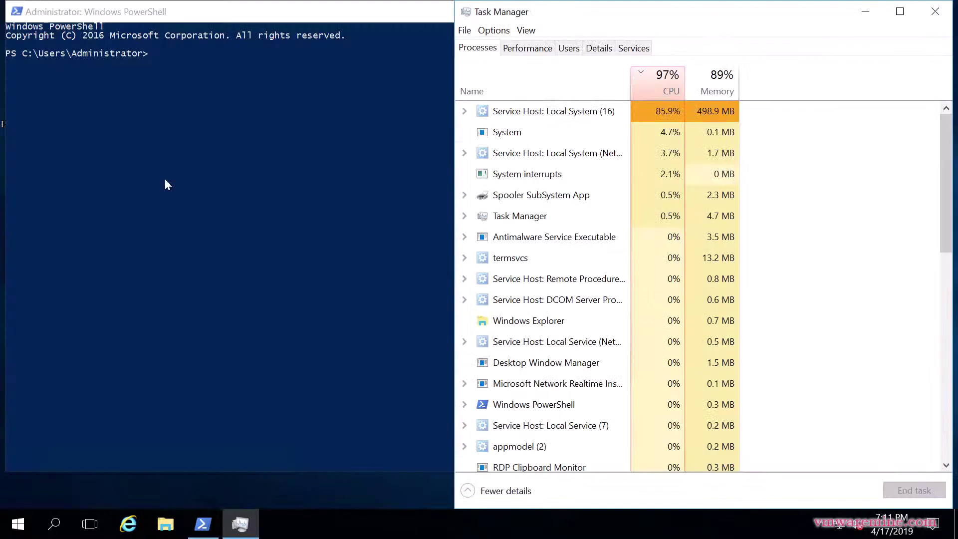
click(166, 174)
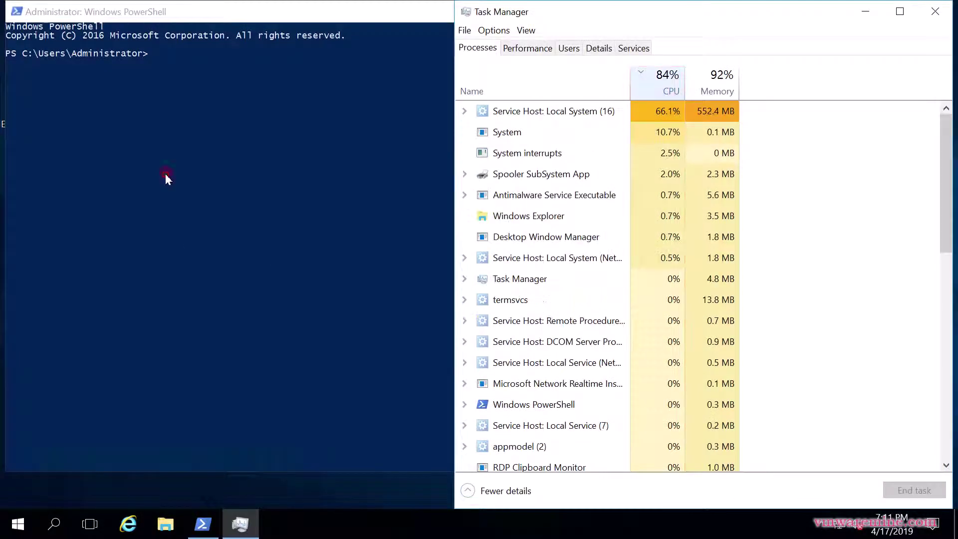
click(169, 116)
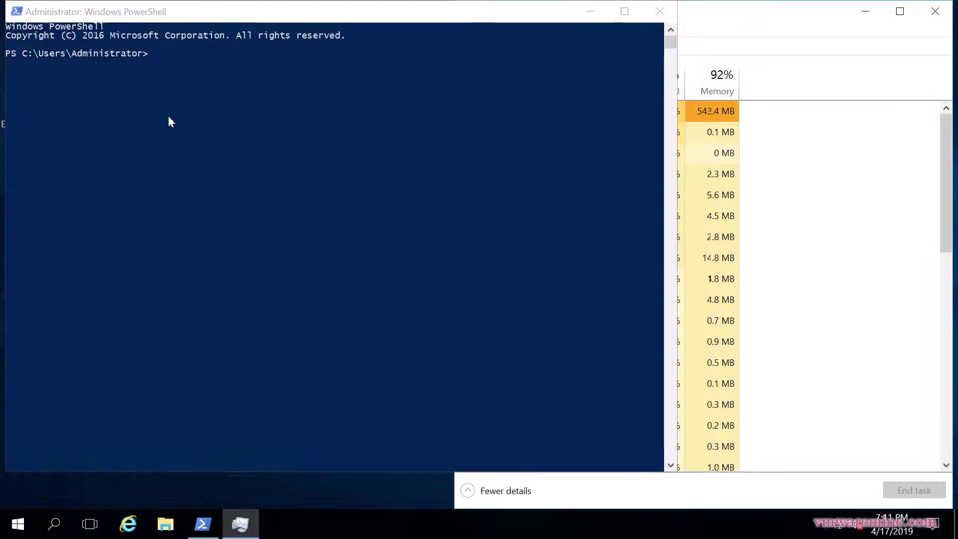
Paste and run Move's preparation script in PowerShell, following it through artifact download and salt-minion install
right_click(169, 122)
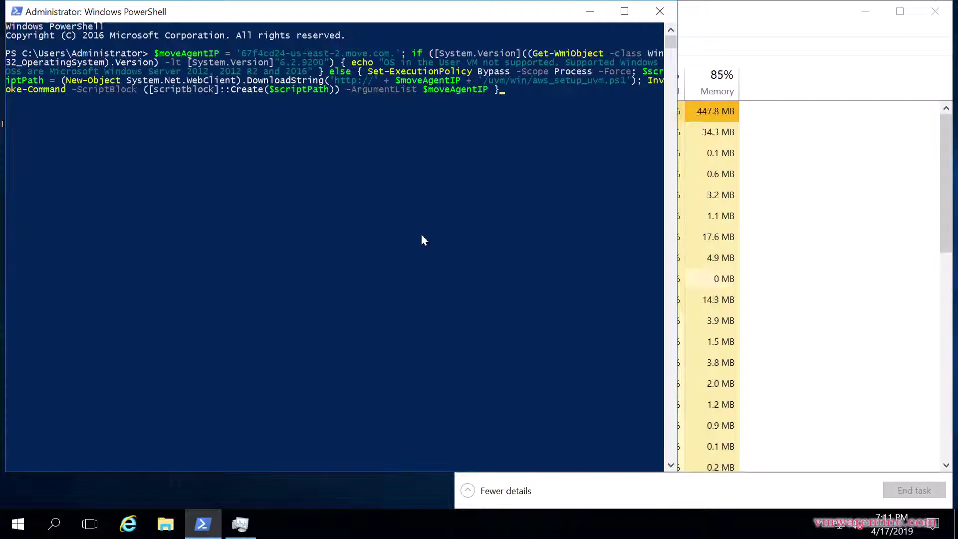
key(Return)
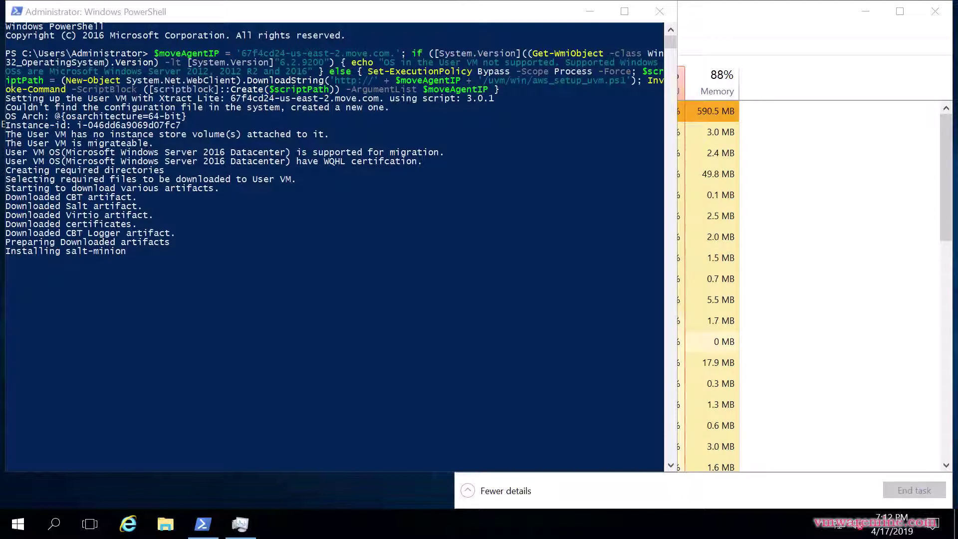
click(3, 125)
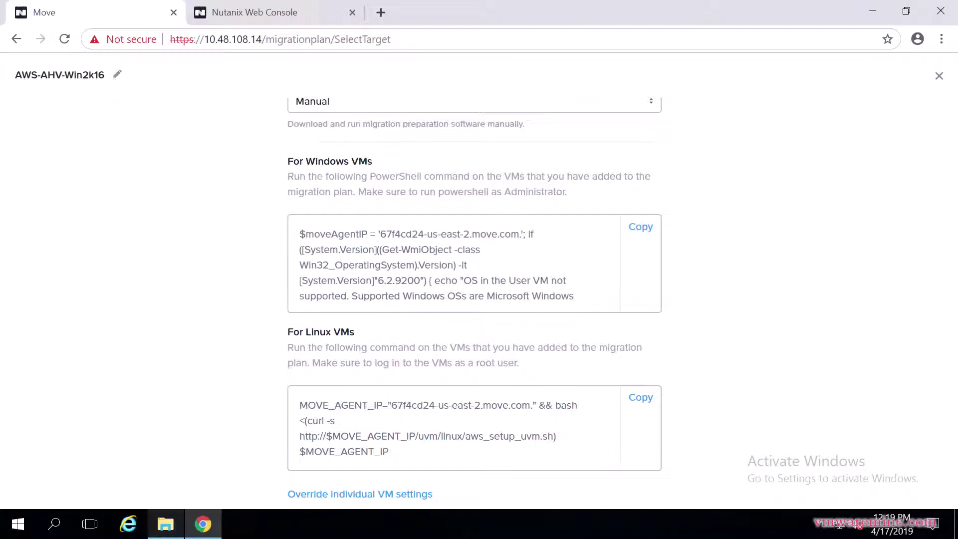
Pass VM Preparation, map vpc-east-01 to target network VLAN568, and reach the Summary
scroll(794, 329, down, 3)
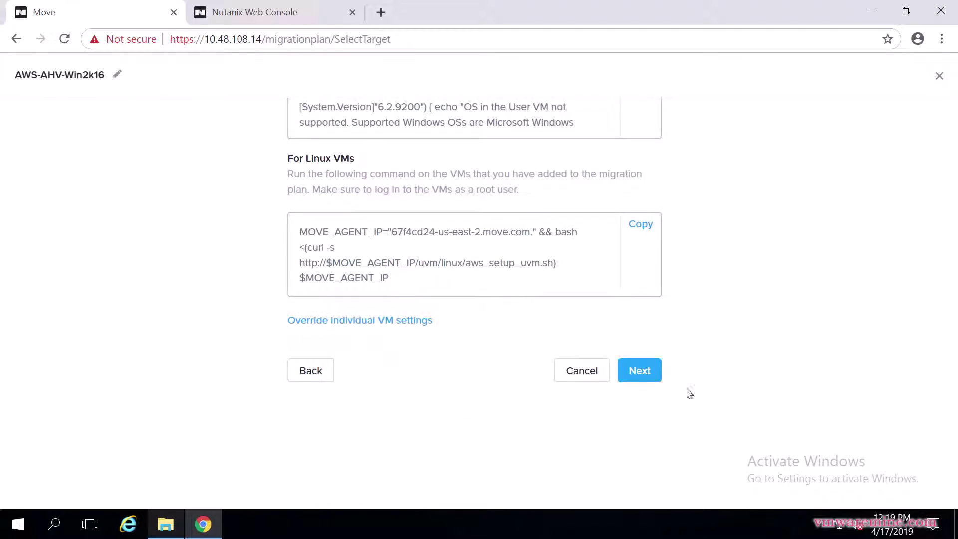
click(642, 375)
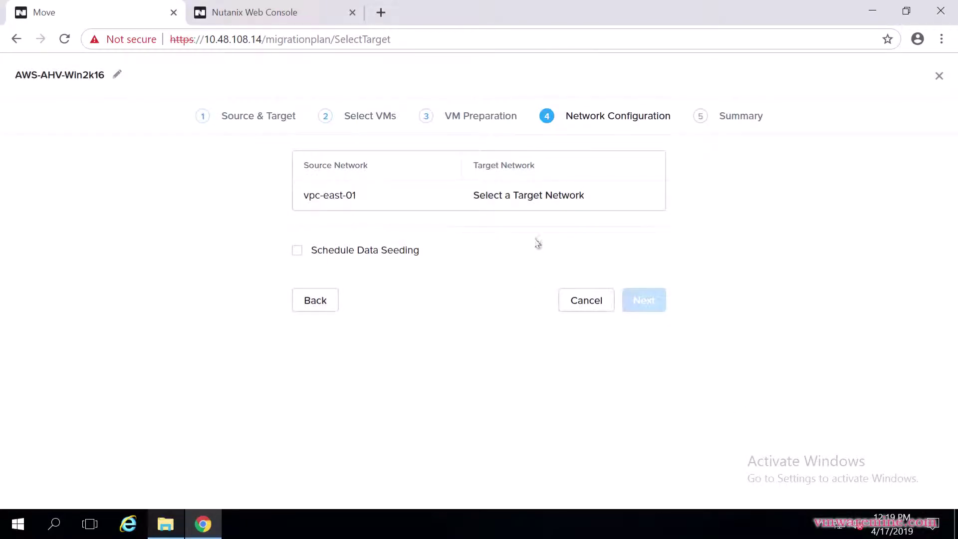
click(552, 199)
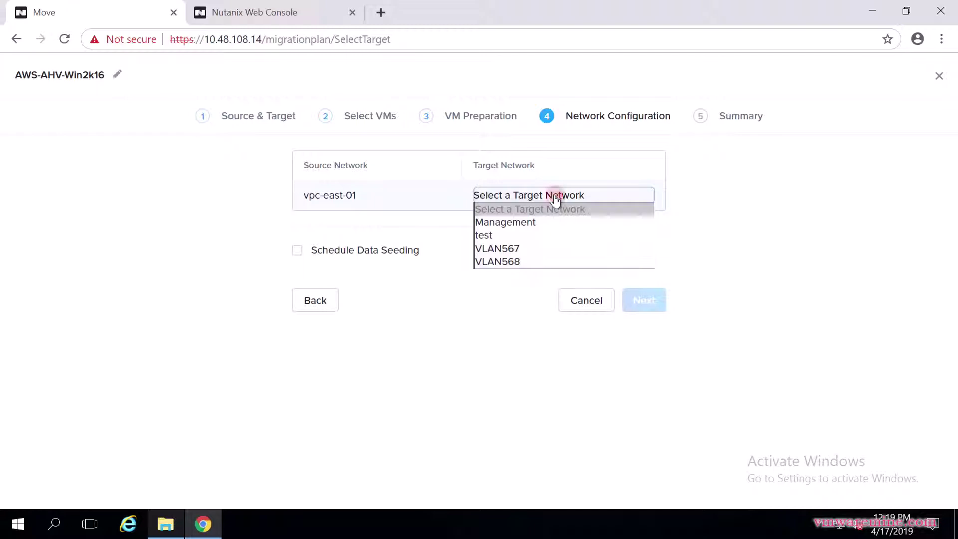
click(523, 264)
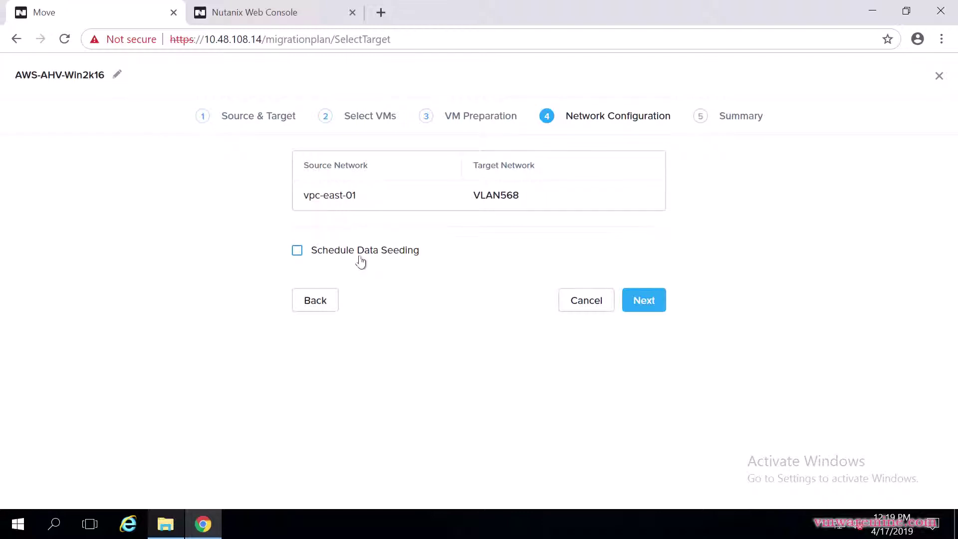
click(650, 306)
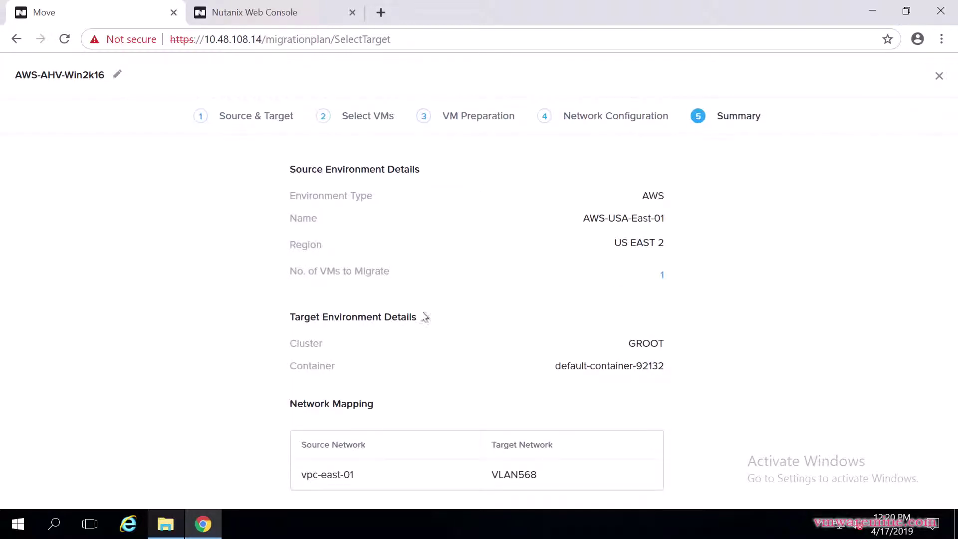
Review the AWS-AHV-Win2k16 summary, then save and start the plan
scroll(242, 298, down, 2)
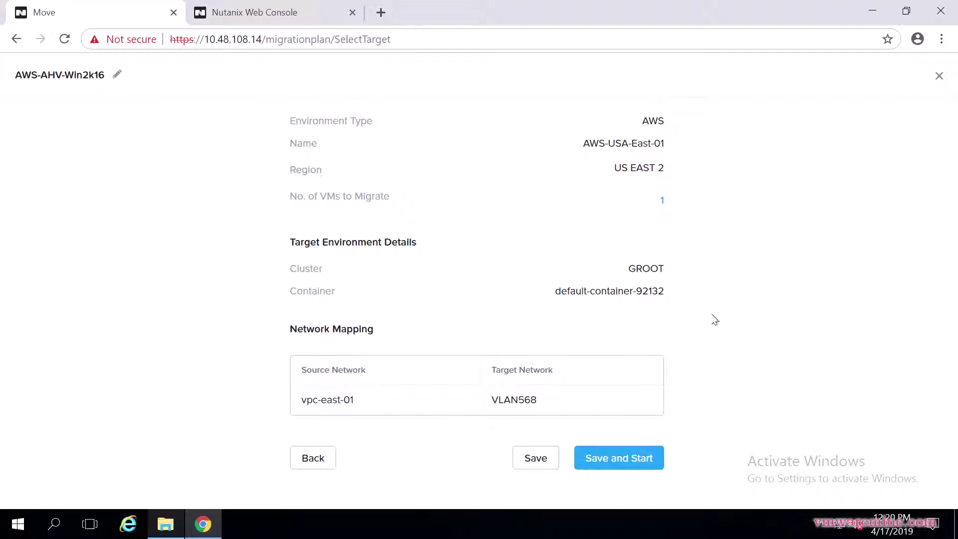
click(634, 463)
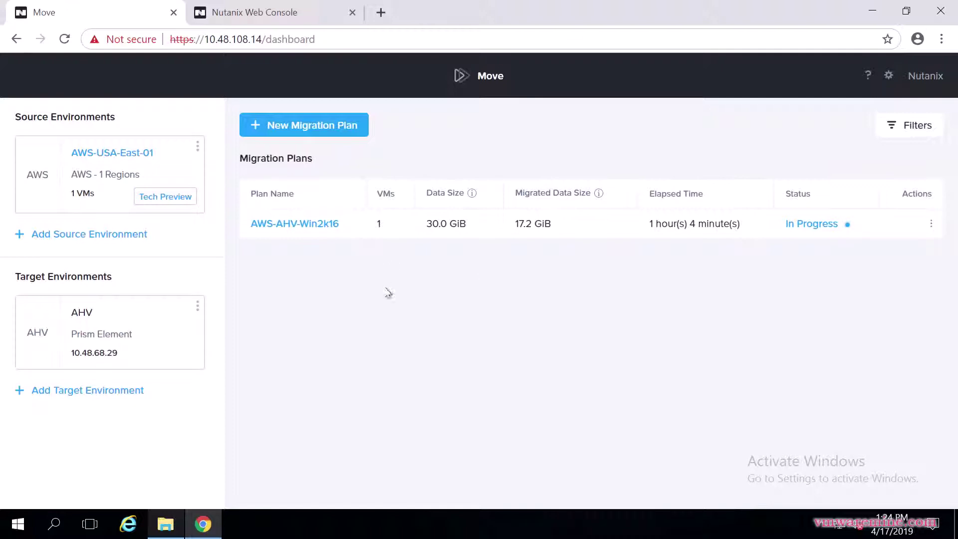
Review the plan summary, then select AWS-Win2k16-01 and confirm its cutover
click(320, 224)
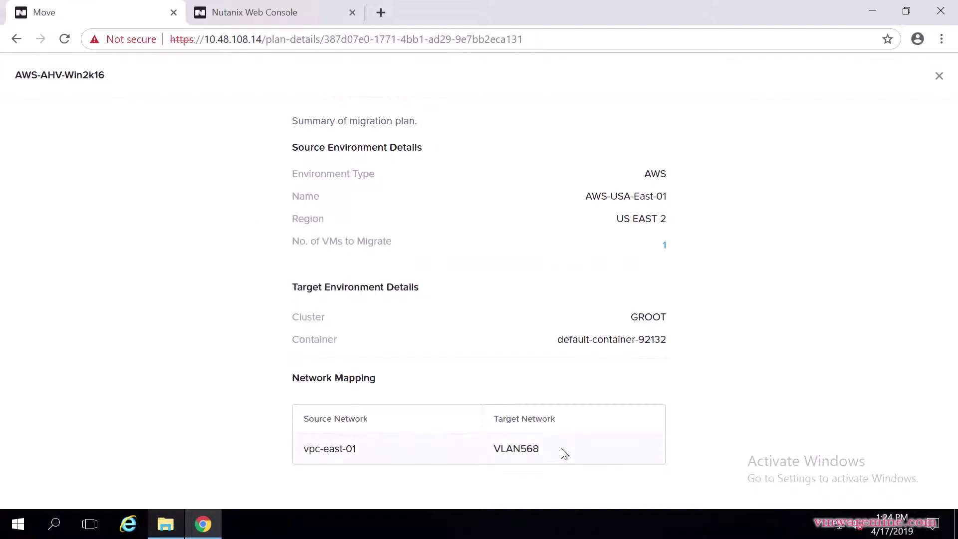
click(940, 76)
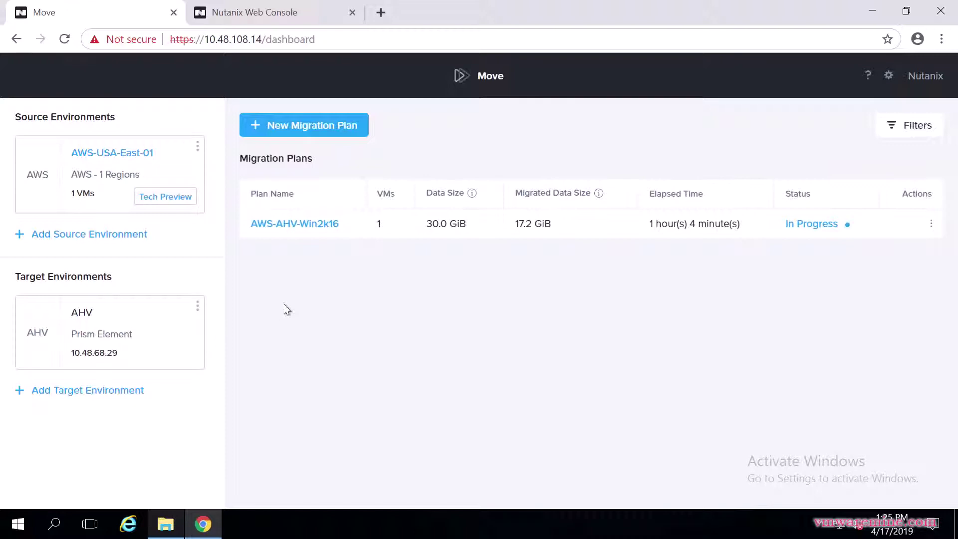
click(818, 224)
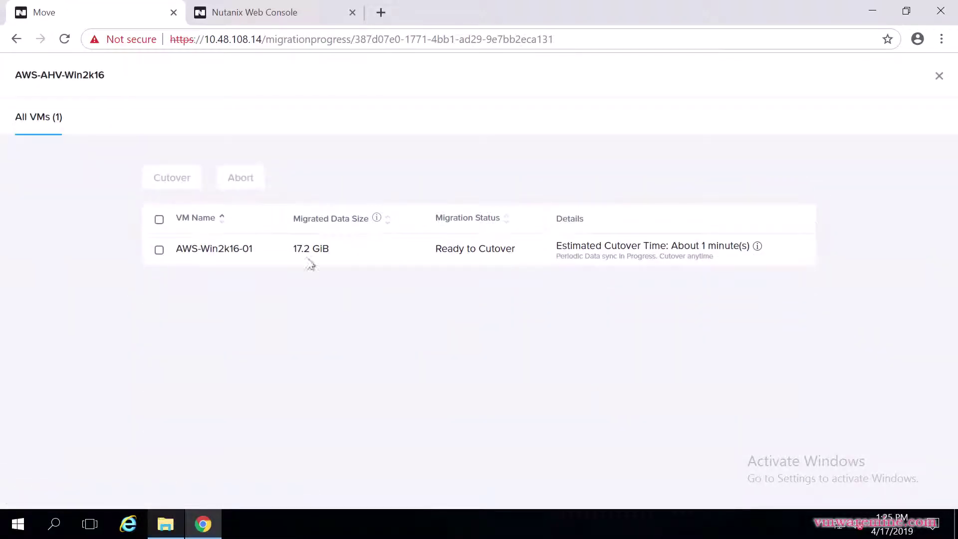
click(159, 219)
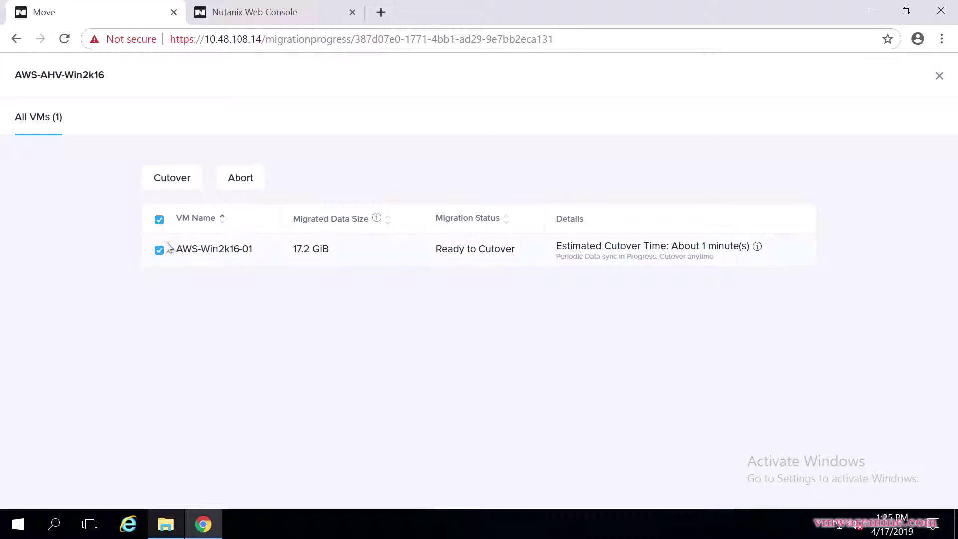
click(172, 178)
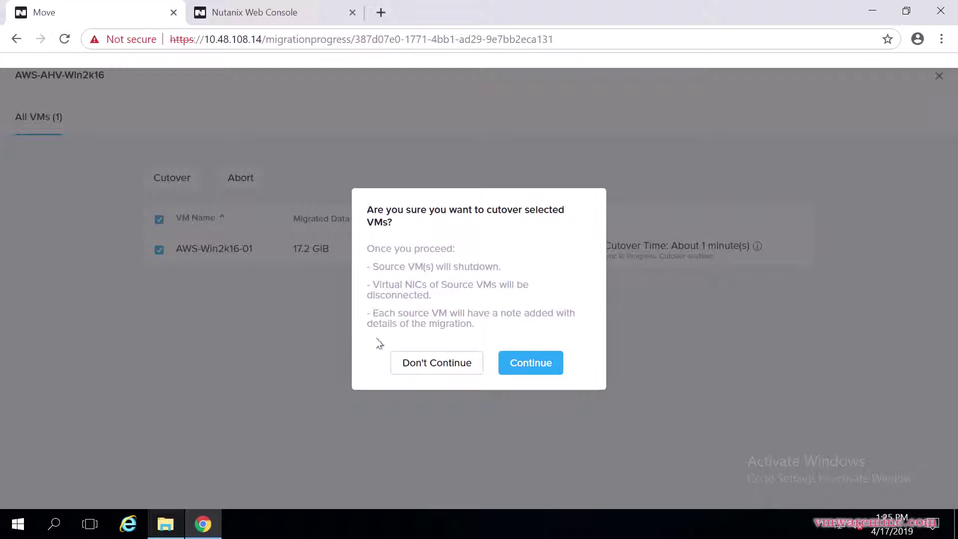
click(536, 369)
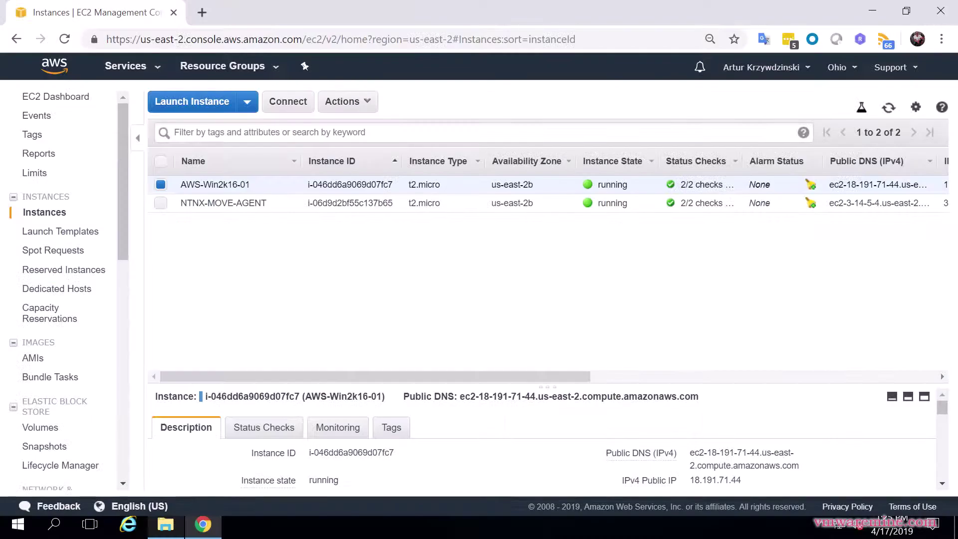
click(56, 98)
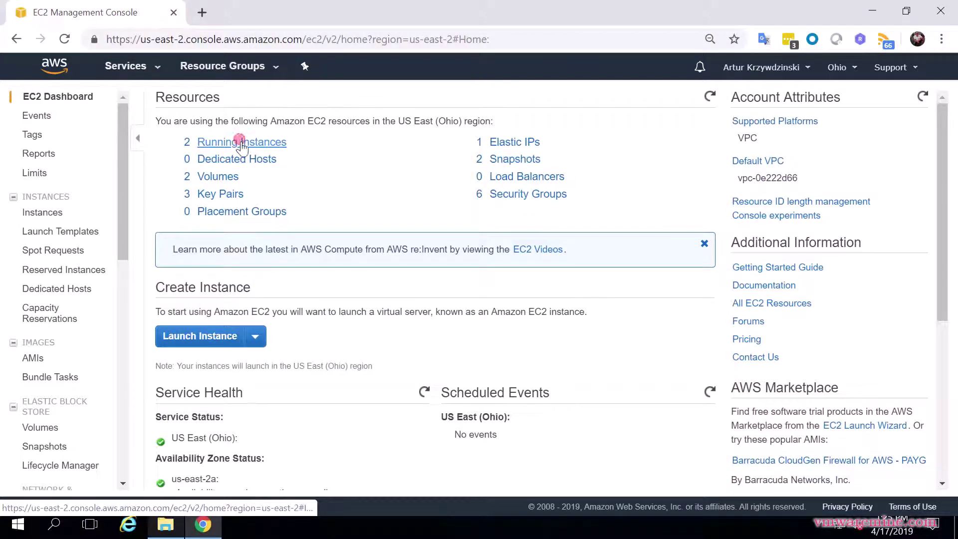
click(234, 142)
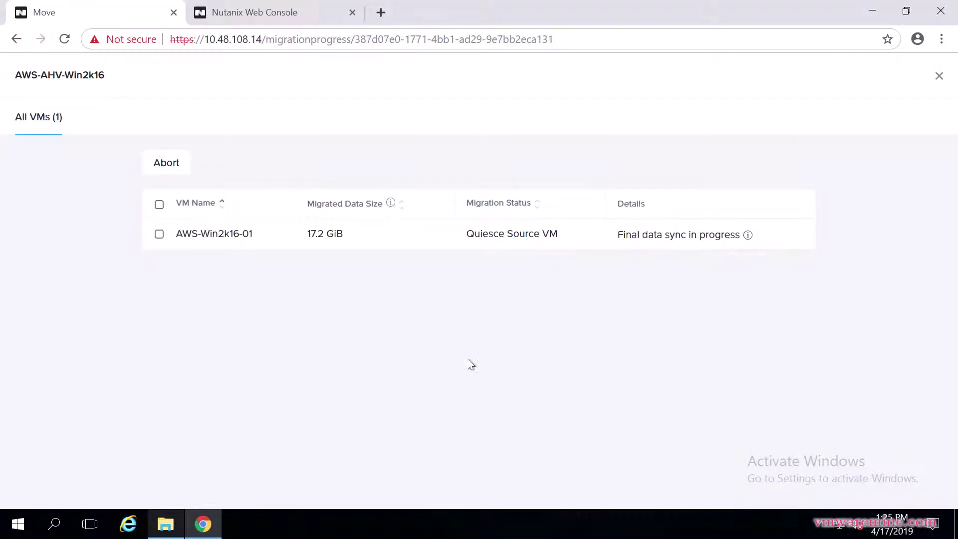
Inspect AWS-Win2k16-01's current cutover step details until its status reads Completed
click(749, 235)
mouse_move(750, 238)
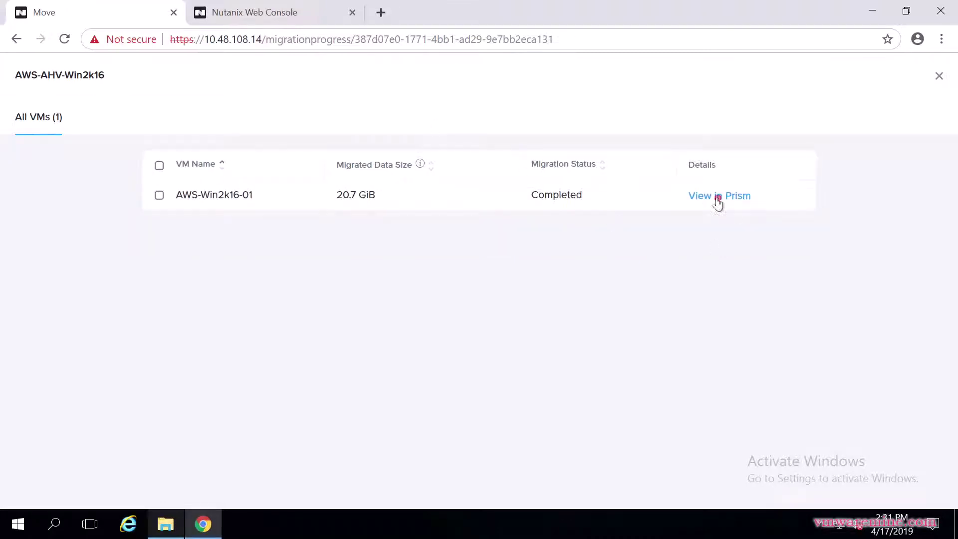
Open cluster GROOT in Prism and log in with the lab account's username and password
click(721, 201)
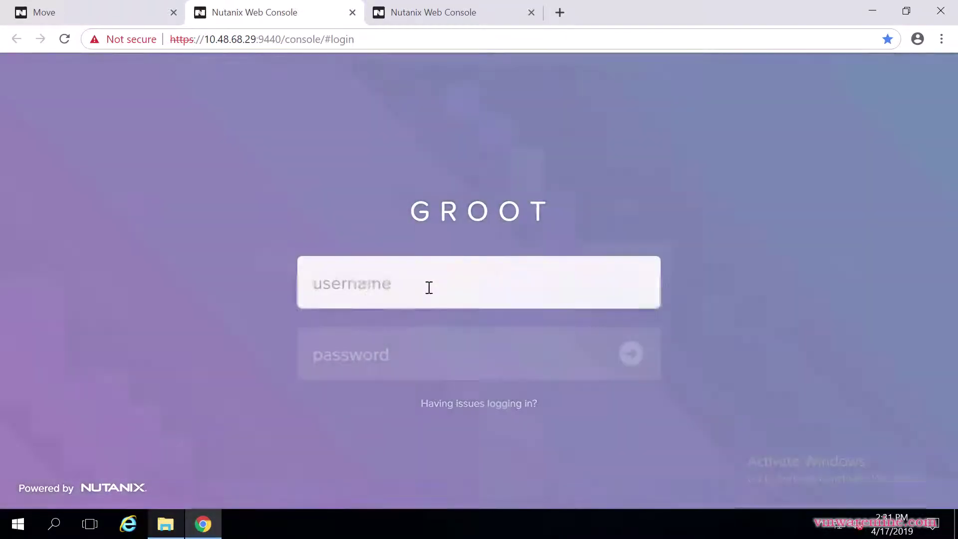
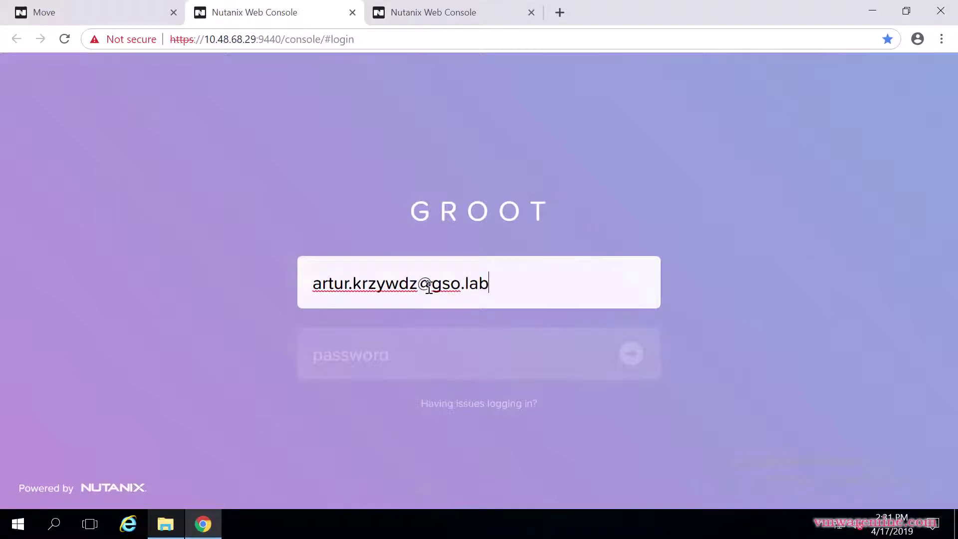
key(Tab)
text(•••••)
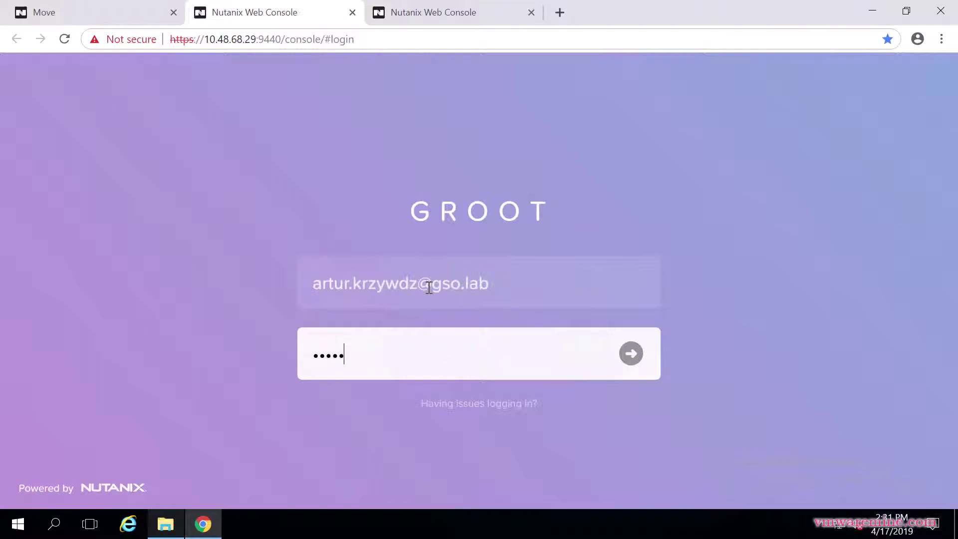
text(•••••)
key(Return)
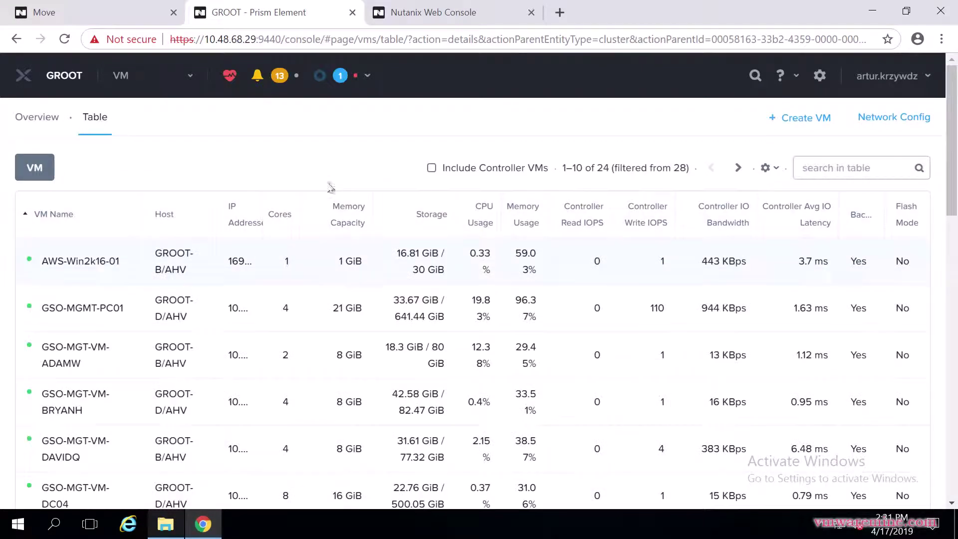
Select AWS-Win2k16-01 in the GROOT VM table and launch its console
click(91, 268)
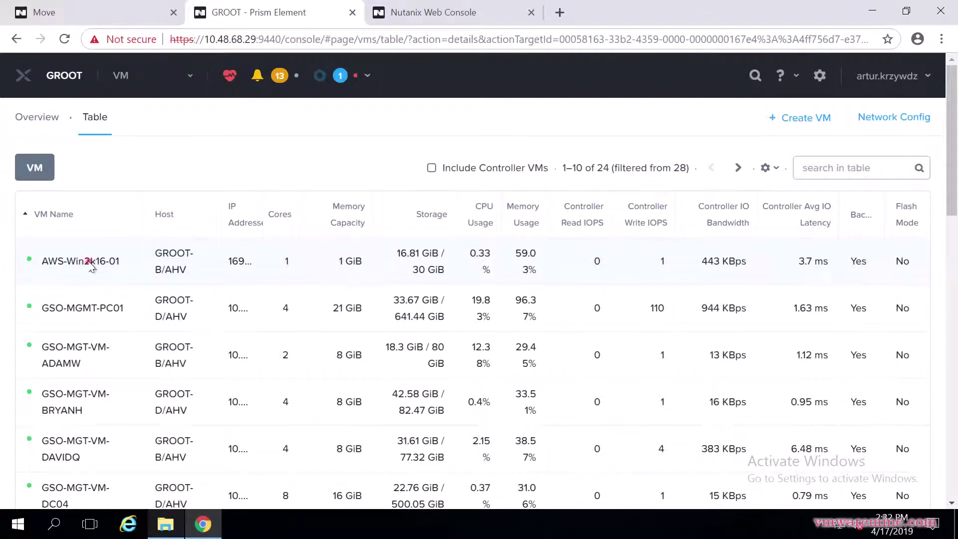
scroll(642, 285, down, 2)
scroll(285, 261, up, 2)
scroll(243, 261, down, 6)
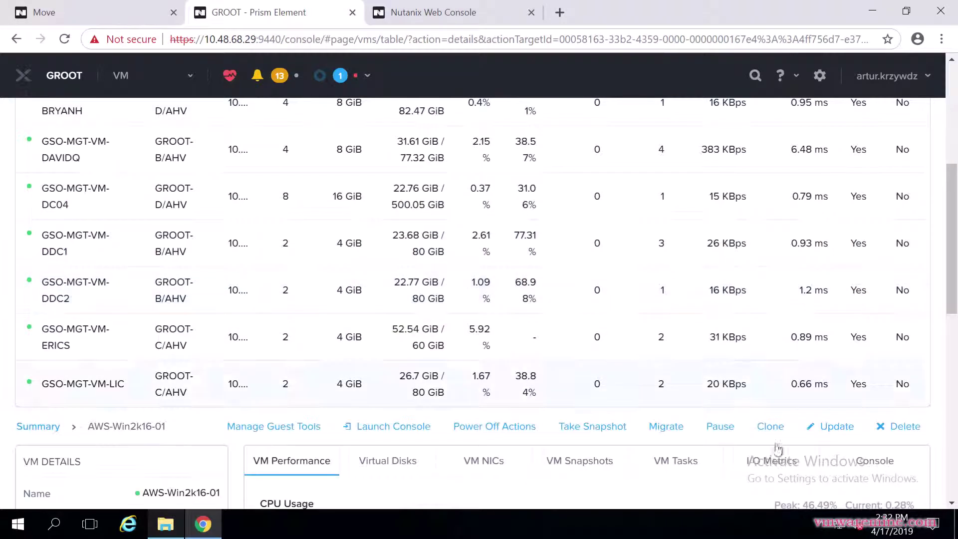
click(391, 427)
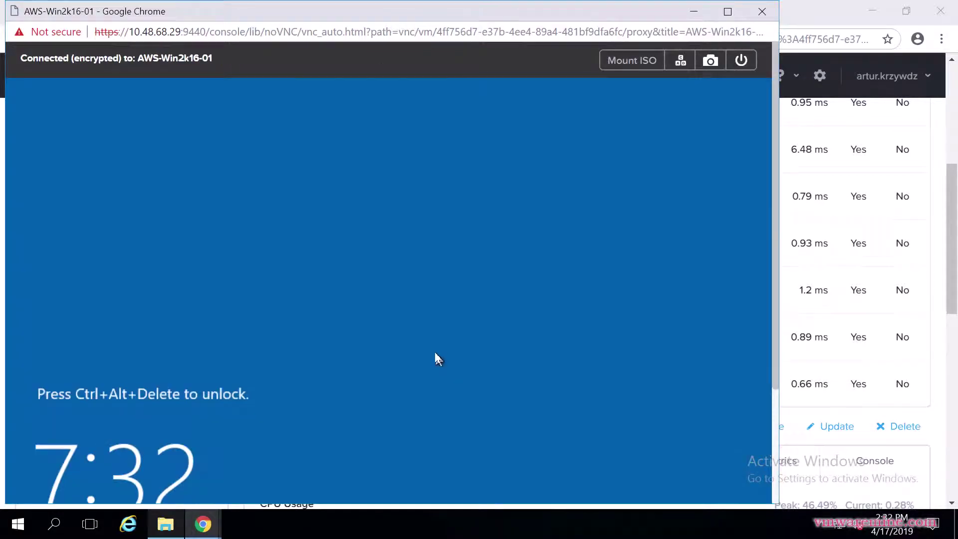
Send Ctrl+Alt+Del to AWS-Win2k16-01, maximize the console, and sign in as Administrator
click(681, 60)
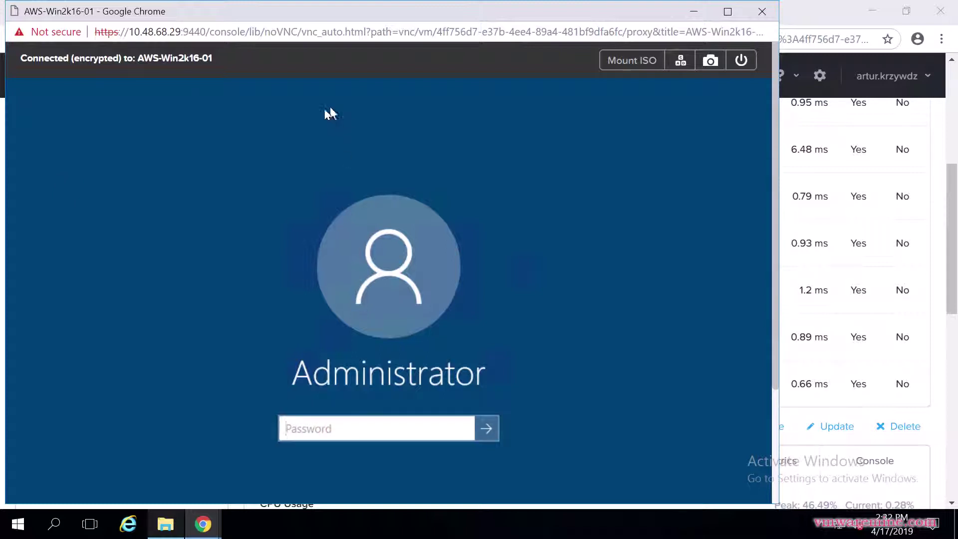
double_click(330, 12)
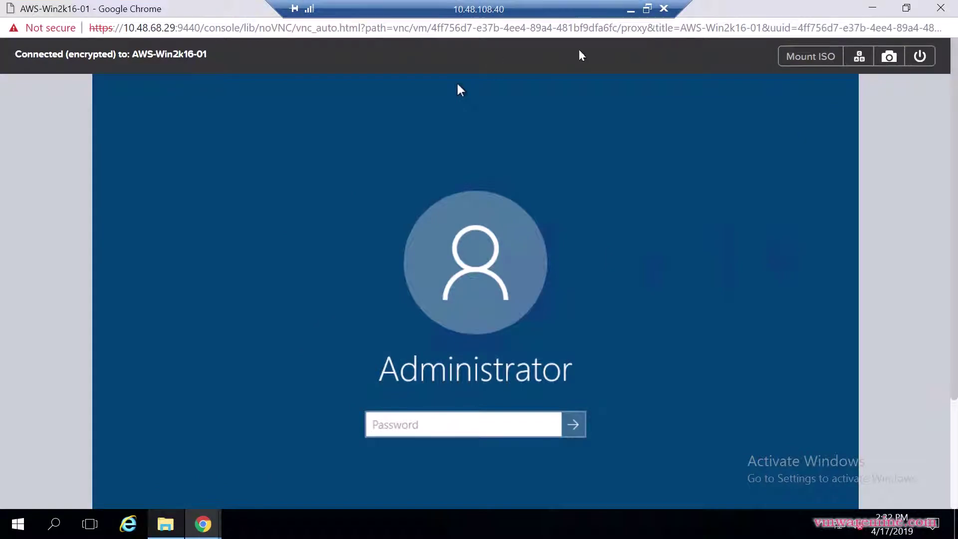
click(426, 424)
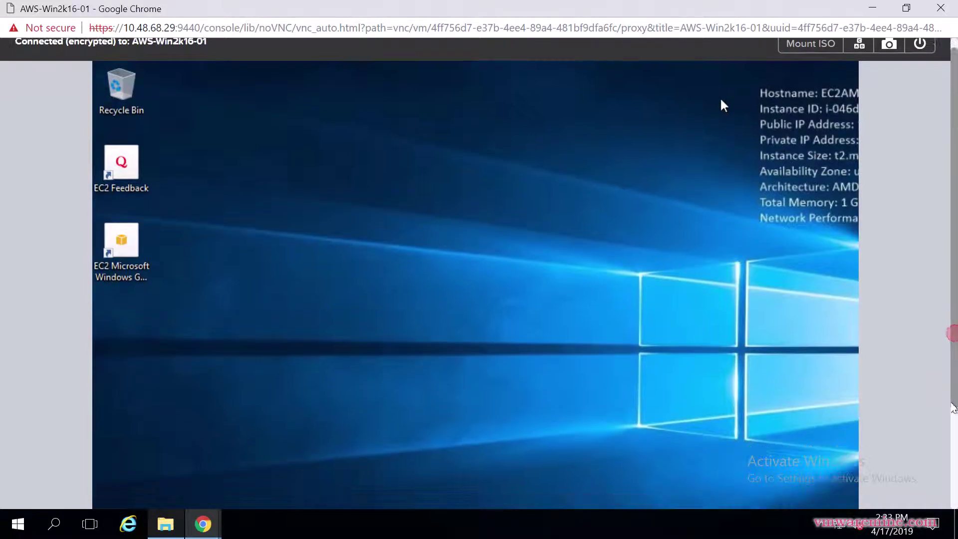
scroll(723, 119, down, 3)
scroll(720, 115, up, 3)
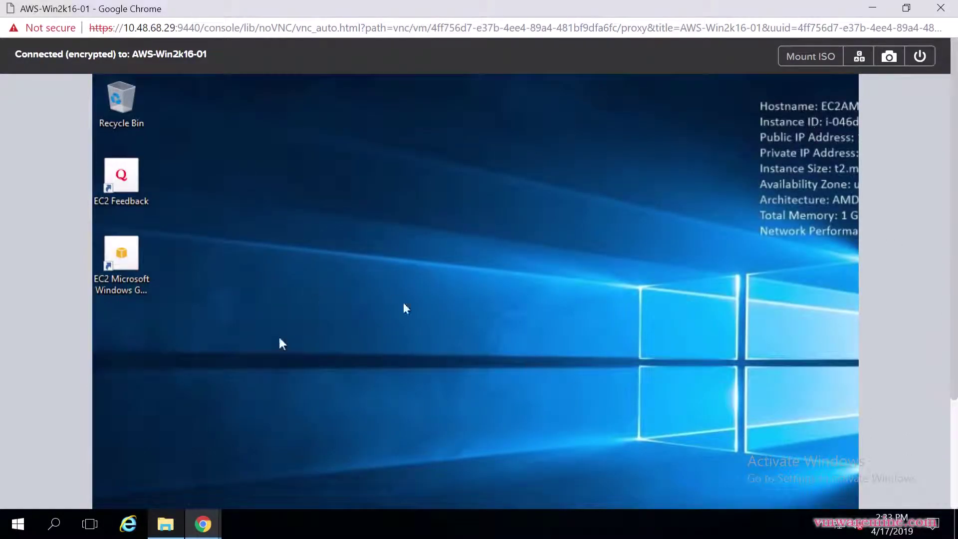
scroll(953, 467, down, 3)
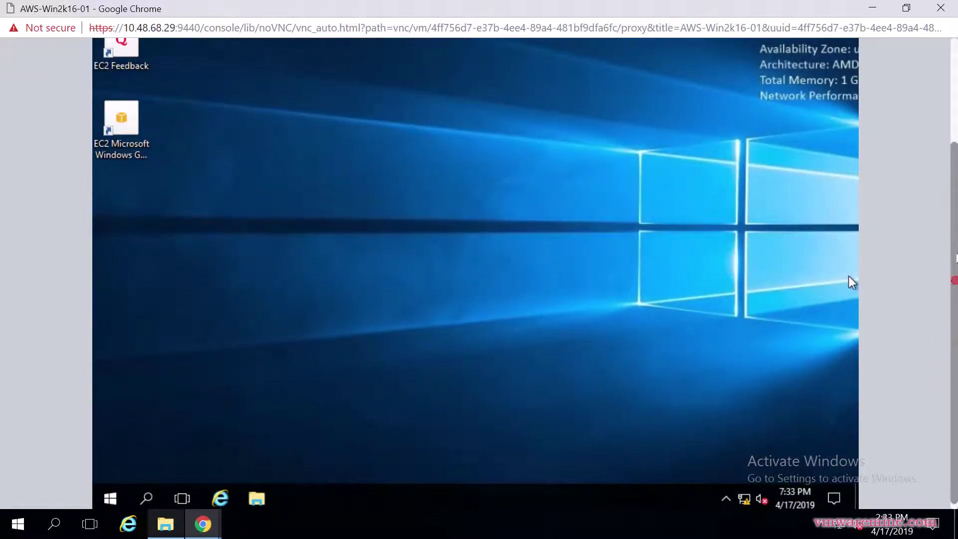
scroll(849, 277, up, 3)
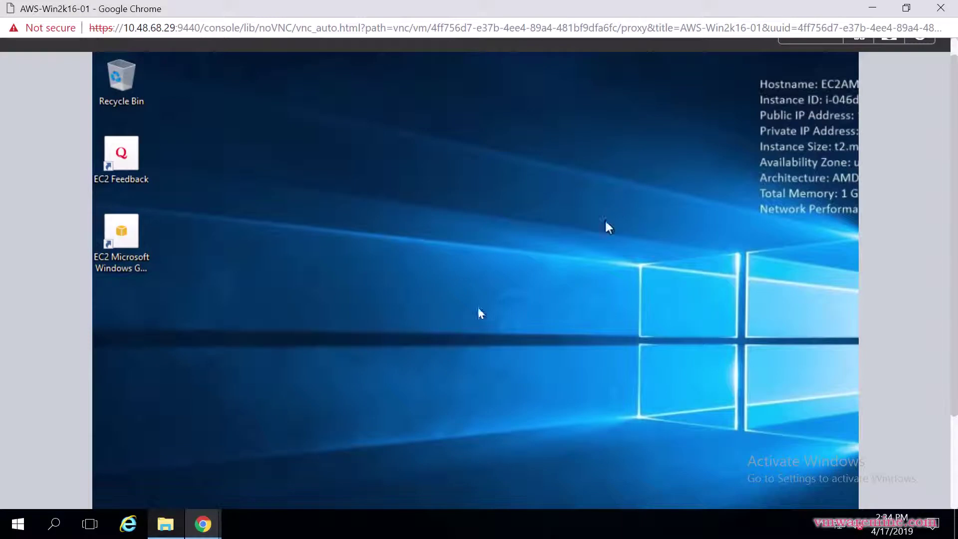